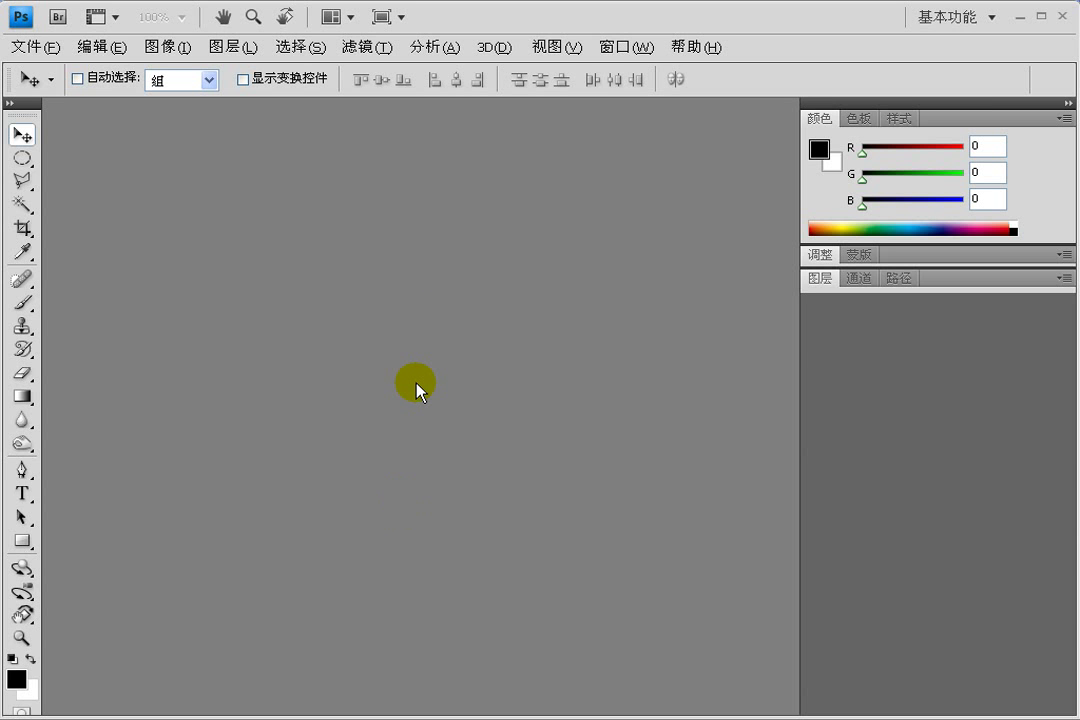
Switch the toolbox to two columns and re-dock it at the left edge
left_click(10, 103)
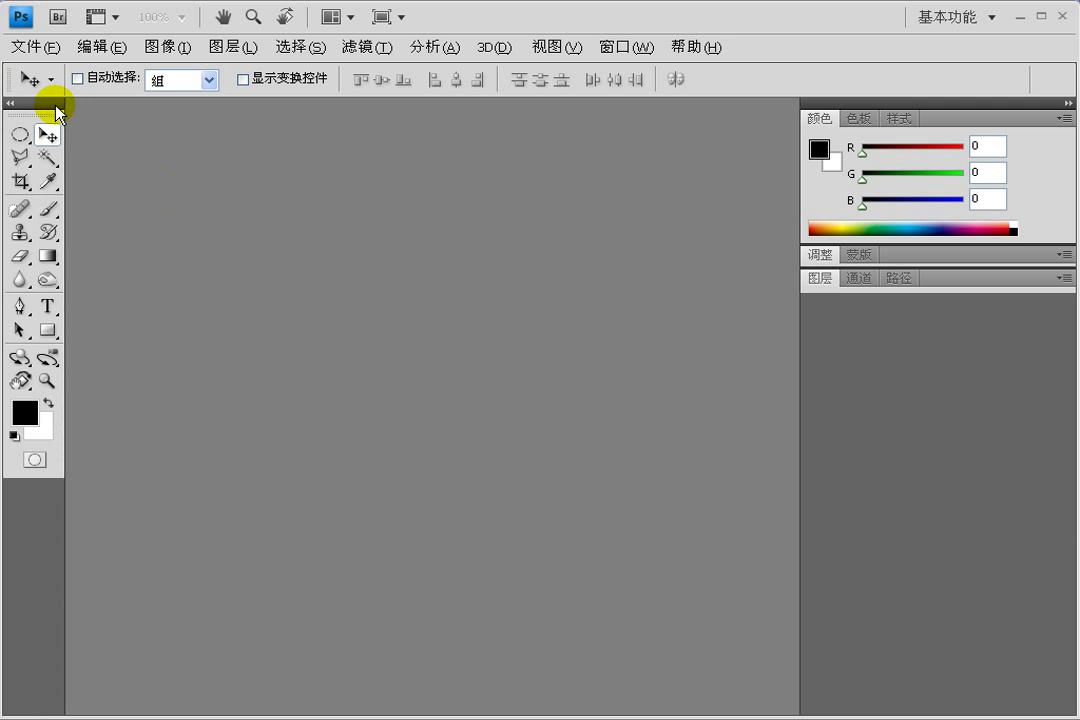
mouse_move(57, 112)
left_mouse_down()
mouse_move(288, 222)
mouse_move(313, 202)
mouse_move(282, 190)
mouse_move(656, 294)
mouse_move(166, 140)
mouse_move(12, 108)
left_mouse_up()
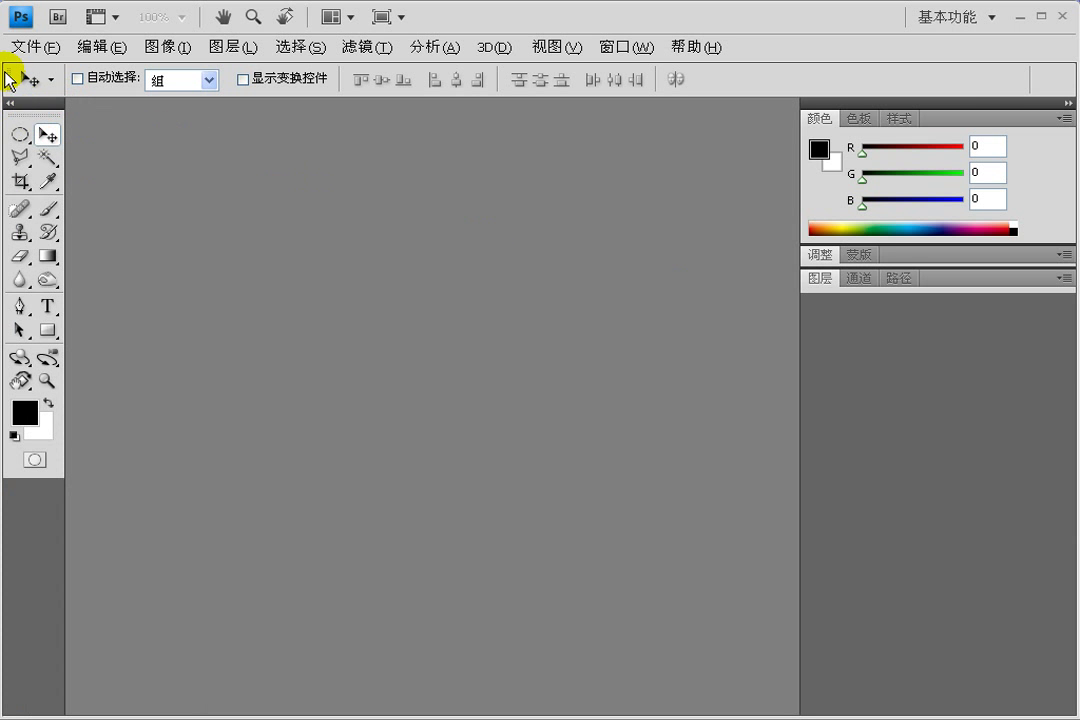
mouse_move(27, 104)
left_mouse_down()
mouse_move(145, 186)
mouse_move(12, 120)
mouse_move(87, 136)
mouse_move(8, 130)
left_mouse_up()
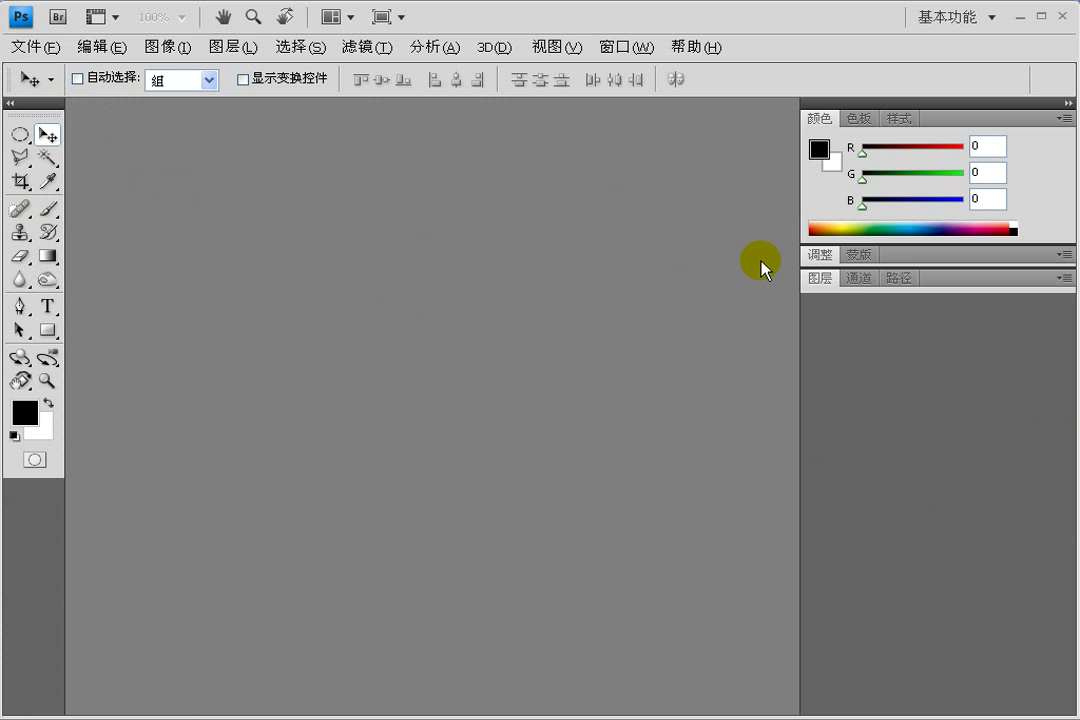
Combine the Layers, Channels and Paths panels into one floating group
left_click_drag(820, 278, 320, 268)
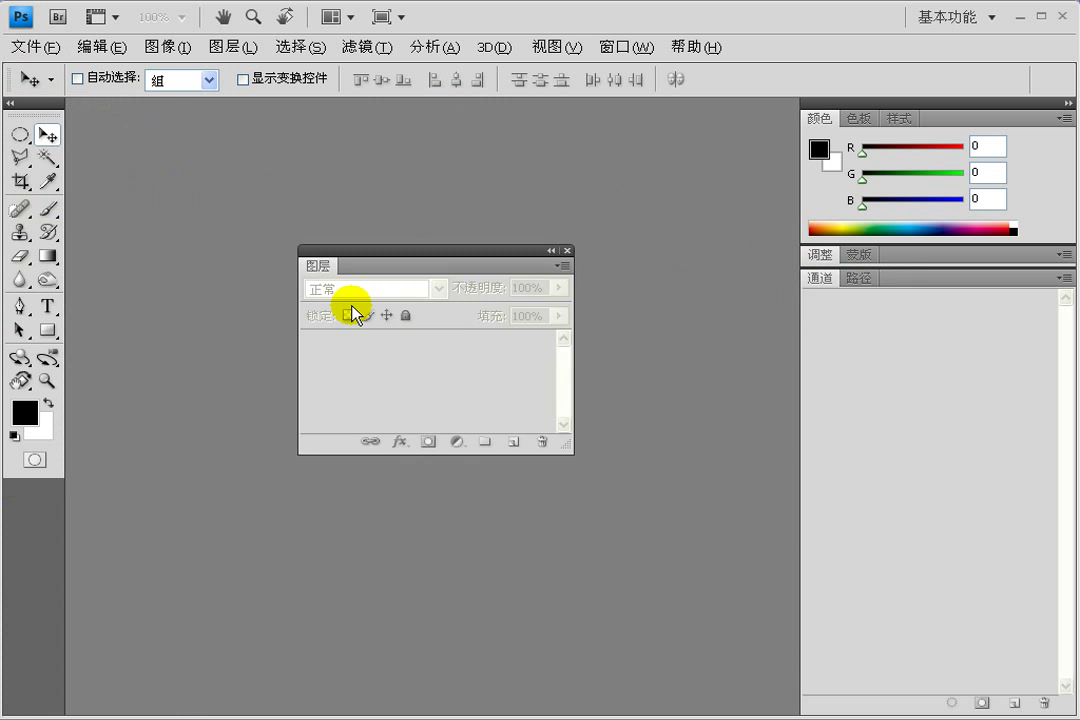
left_click_drag(820, 278, 374, 277)
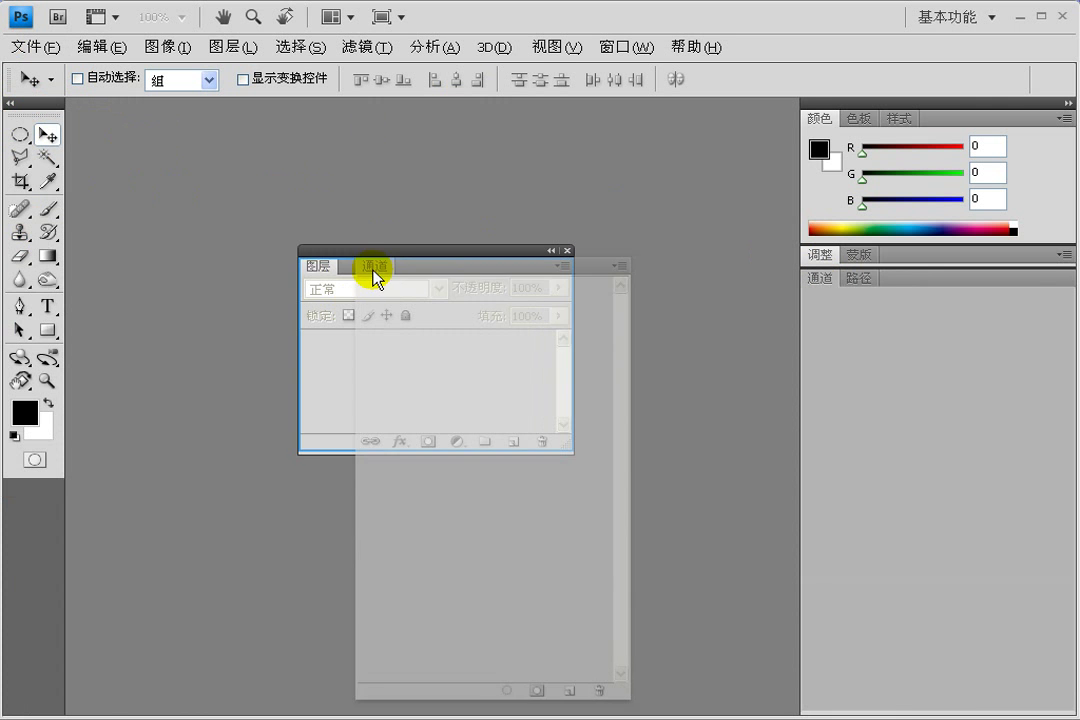
left_click_drag(820, 282, 362, 270)
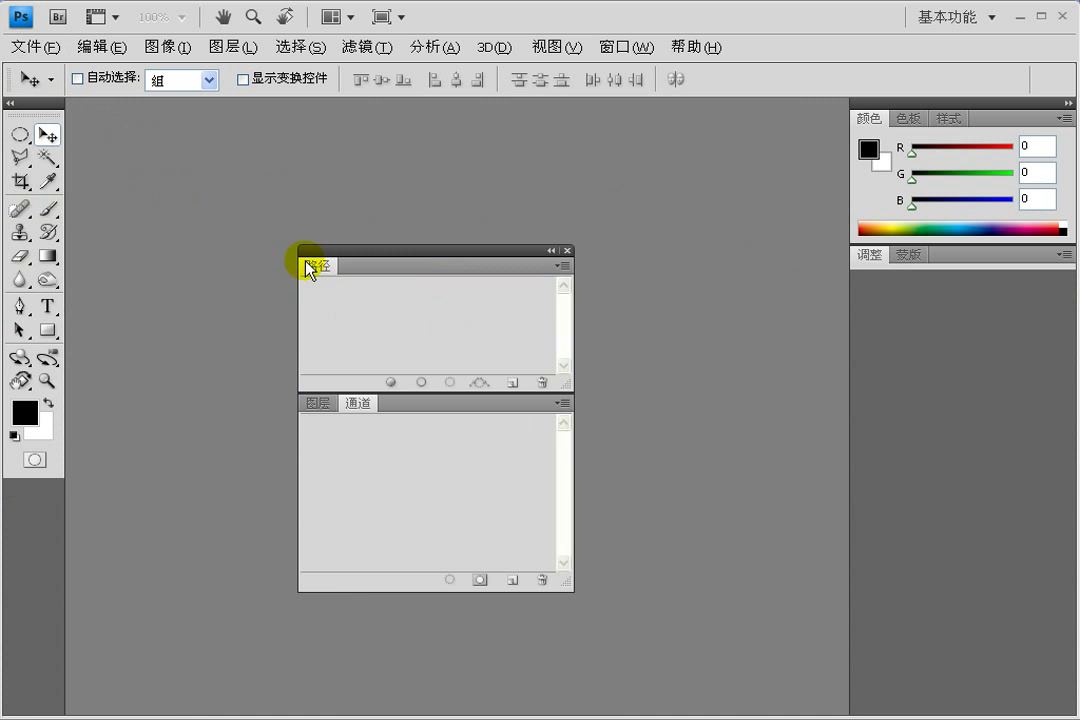
left_click_drag(317, 266, 360, 406)
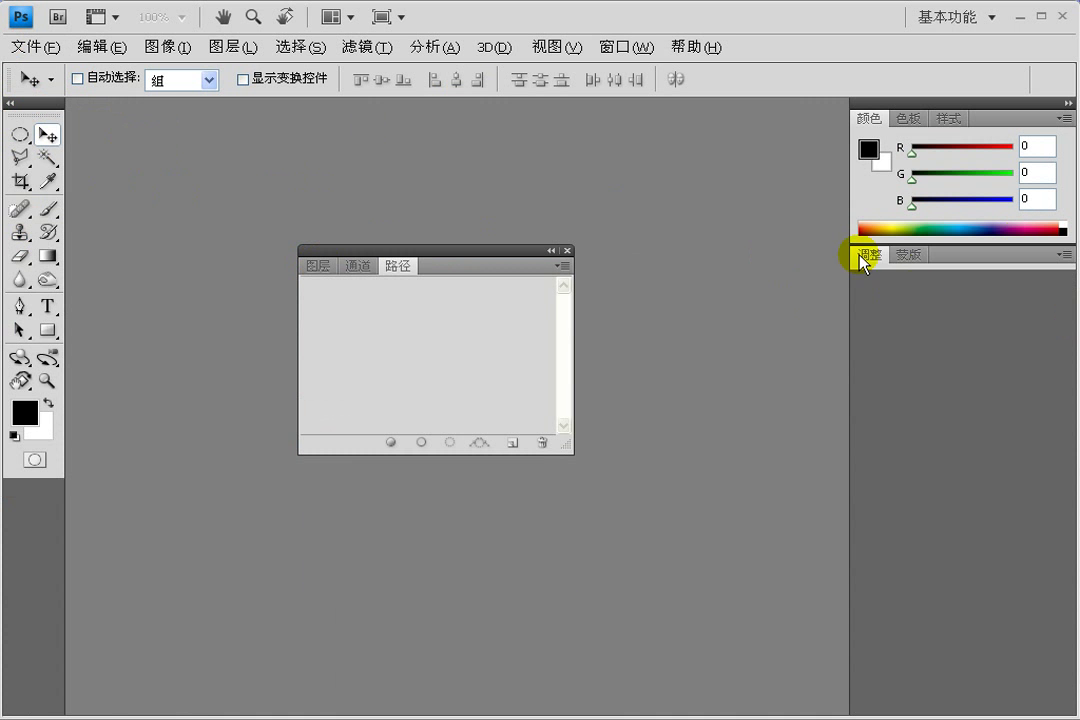
Close the Adjustments and Masks panels and dock the Layers group on the right under Color
left_click_drag(863, 256, 690, 350)
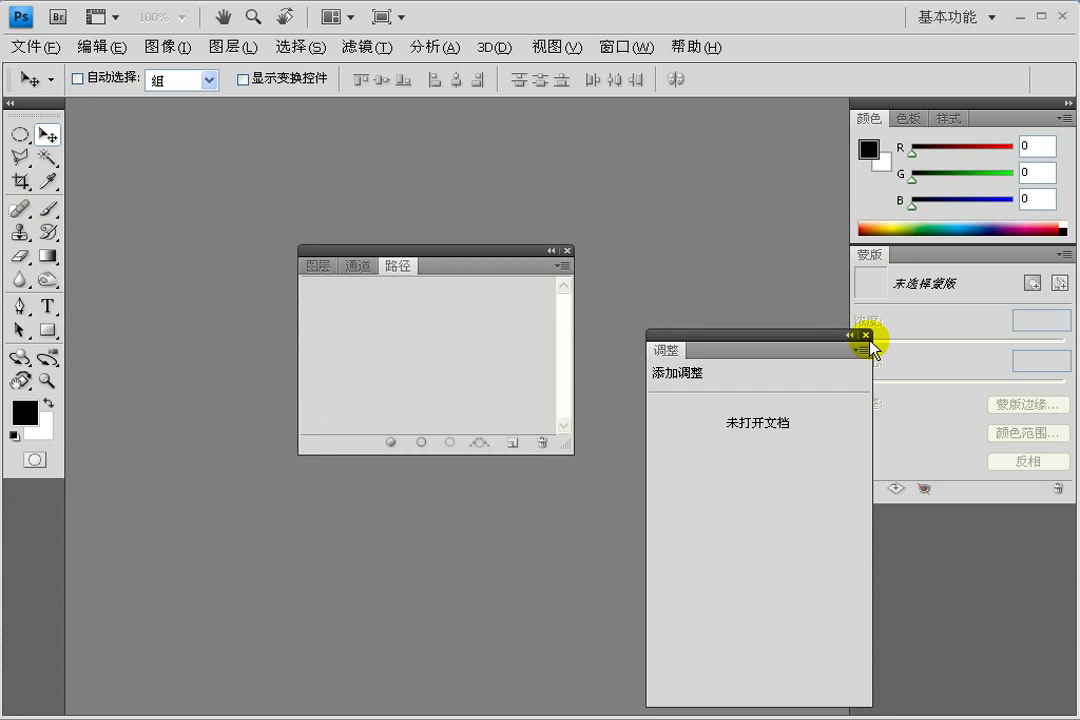
left_click(866, 335)
left_click_drag(870, 268, 702, 298)
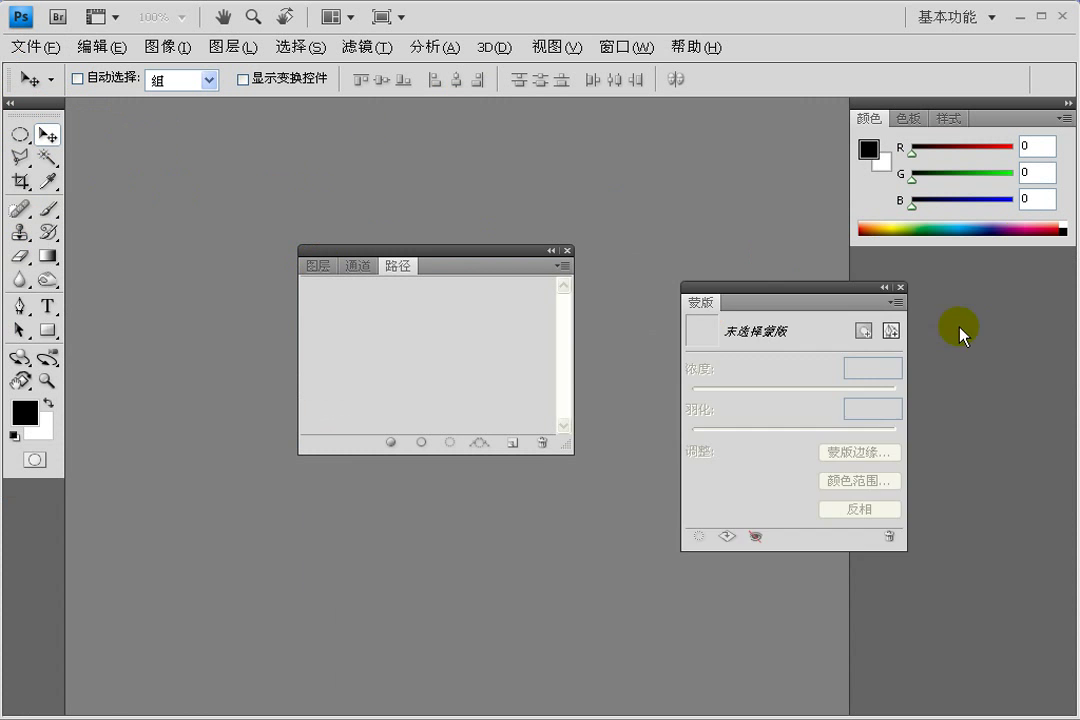
left_click(906, 285)
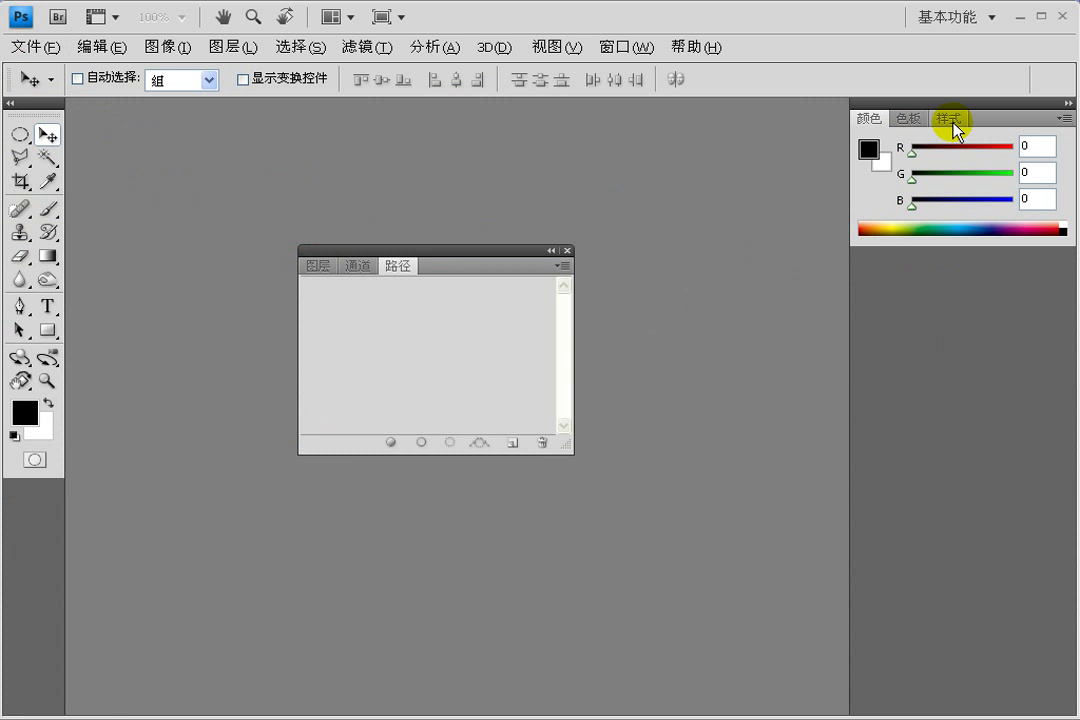
mouse_move(519, 262)
left_mouse_down()
mouse_move(768, 300)
mouse_move(918, 272)
left_mouse_up()
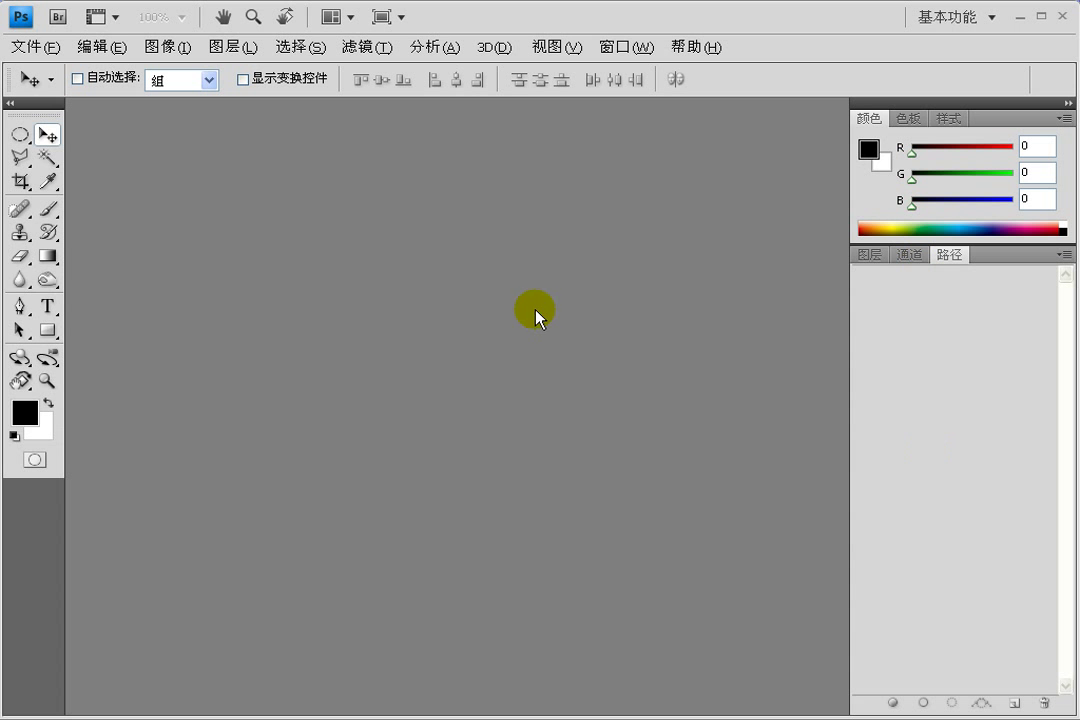
Open History, close the Actions panel, and dock History beside Layers, Channels and Paths
left_click(627, 48)
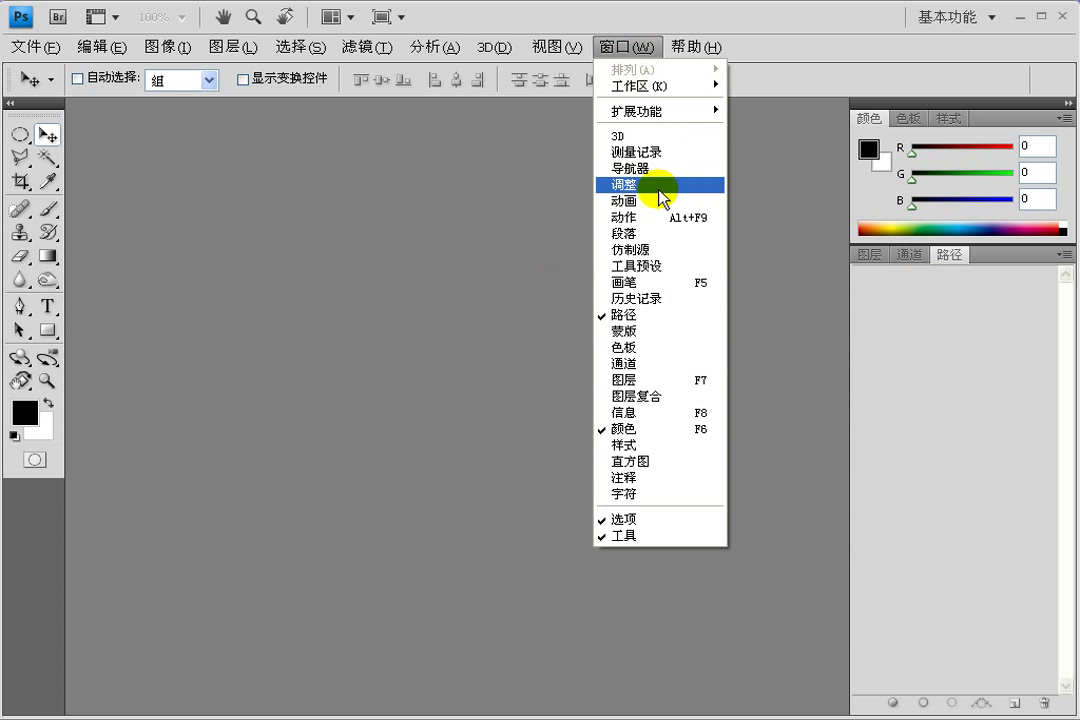
left_click(660, 298)
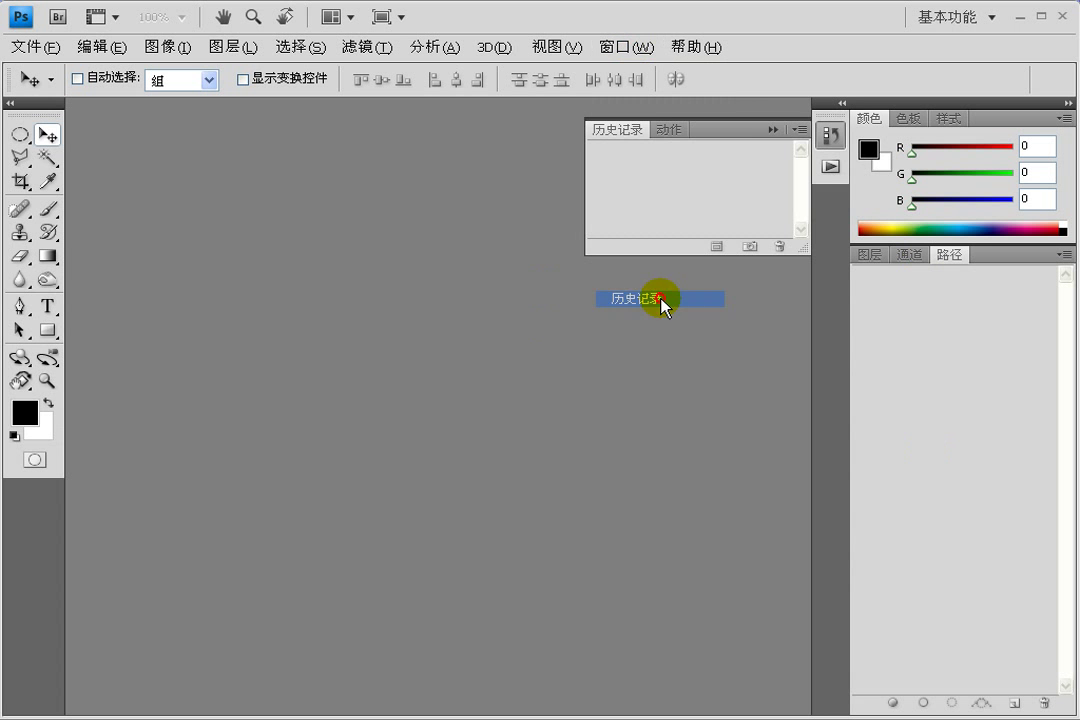
left_click_drag(630, 131, 403, 372)
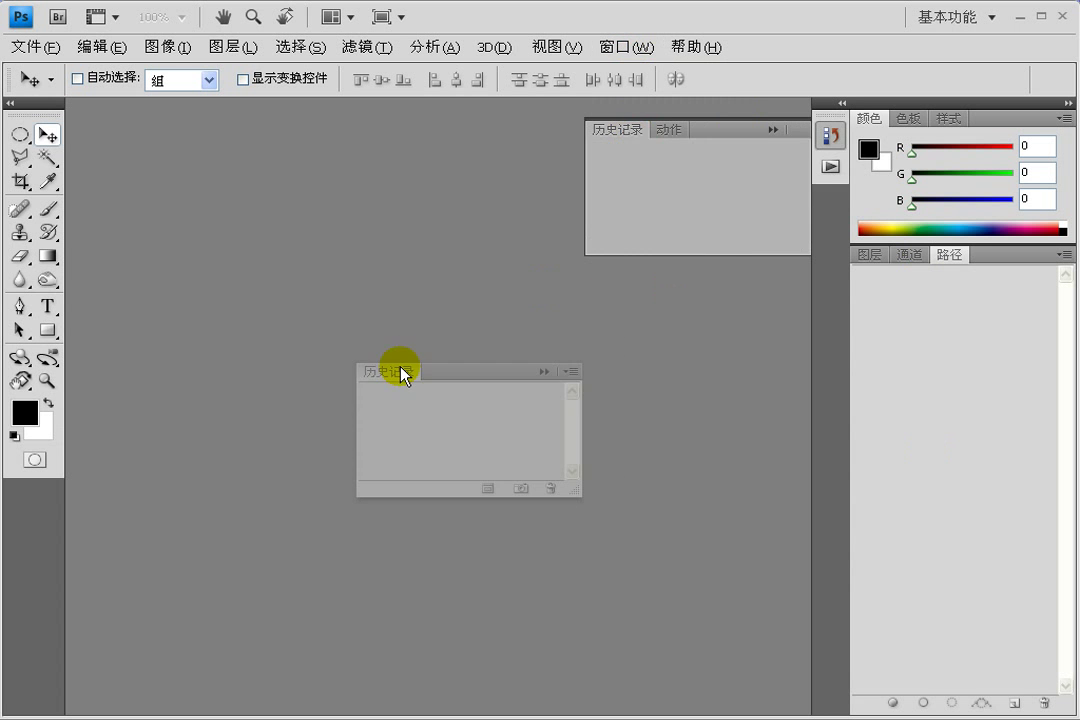
left_click_drag(765, 128, 574, 168)
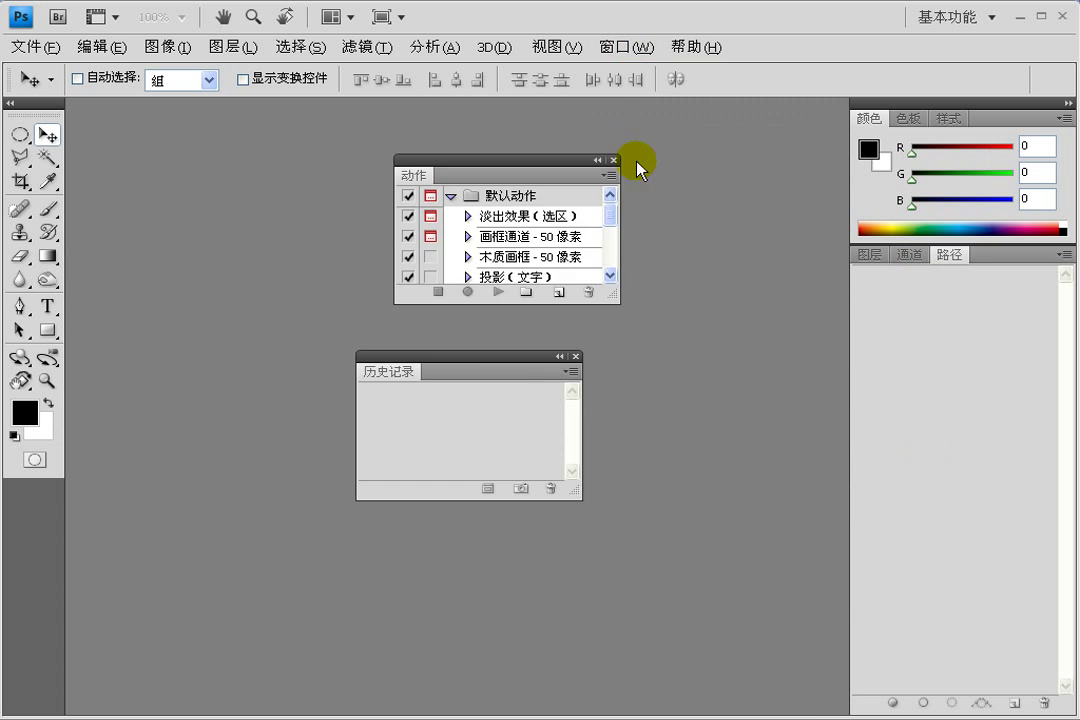
left_click(614, 161)
left_click_drag(381, 375, 893, 269)
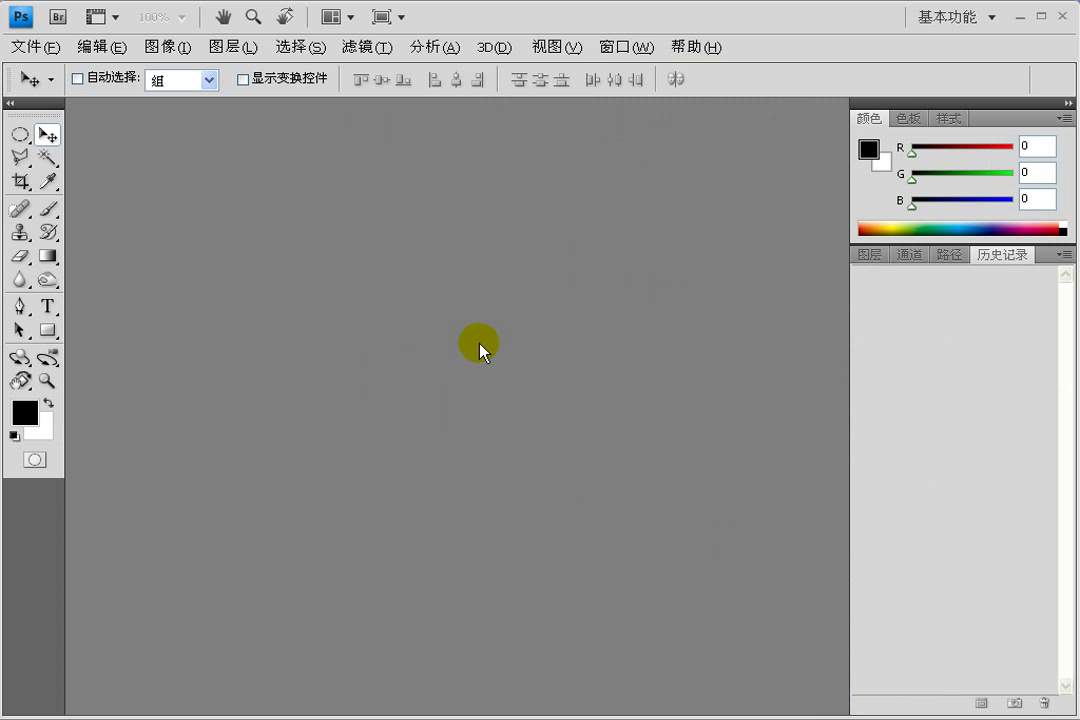
Save the layout as workspace '我的工作区', capturing panel locations only, without shortcuts or menus
left_click(639, 47)
left_click(641, 86)
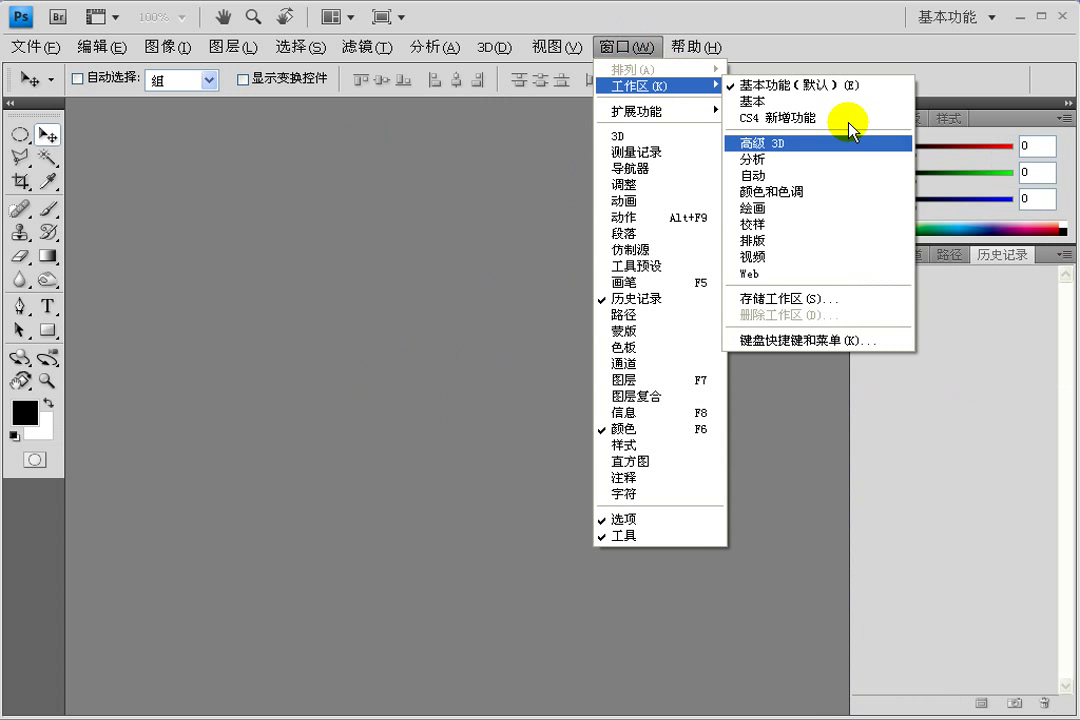
left_click(793, 306)
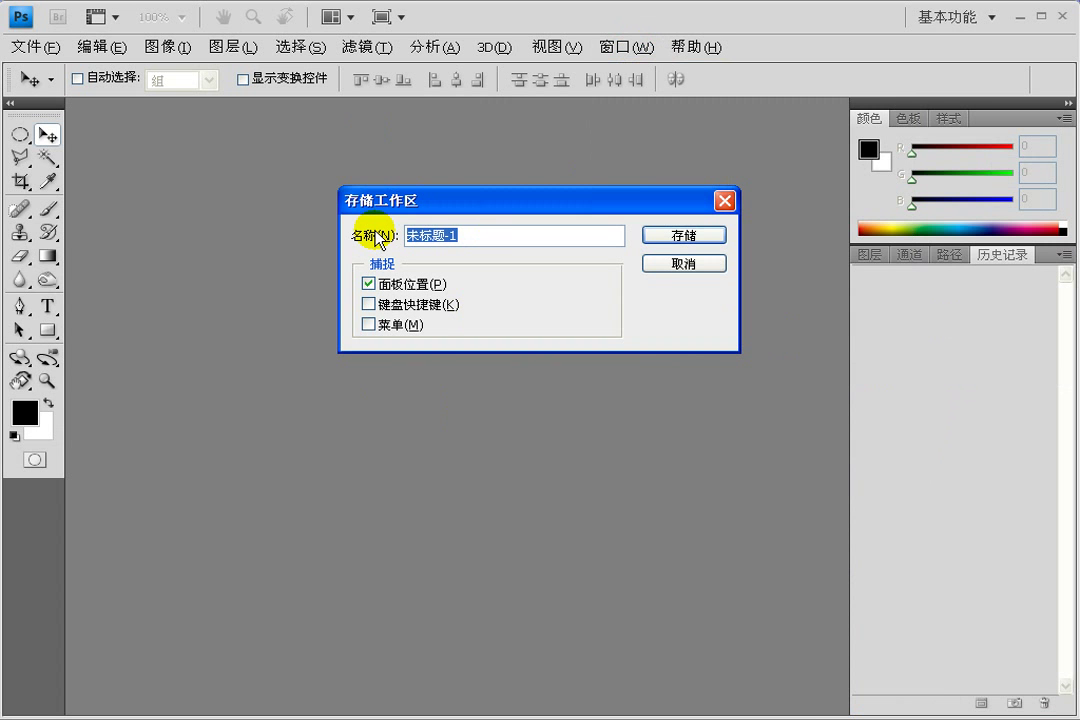
type("我的工作区")
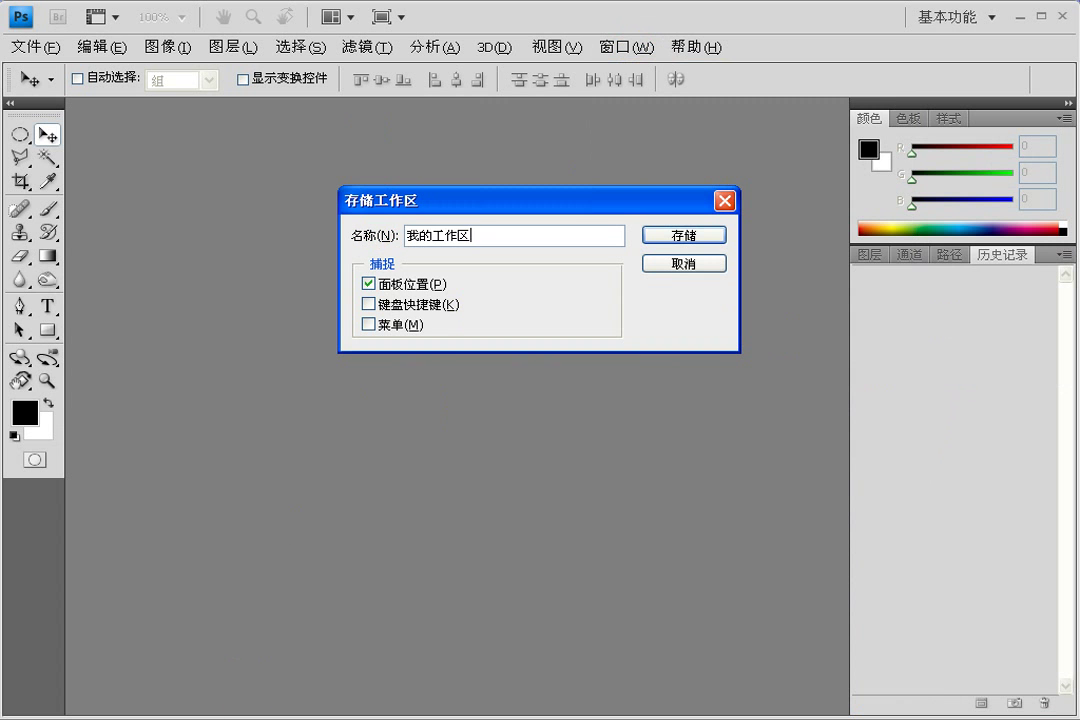
left_click(422, 479)
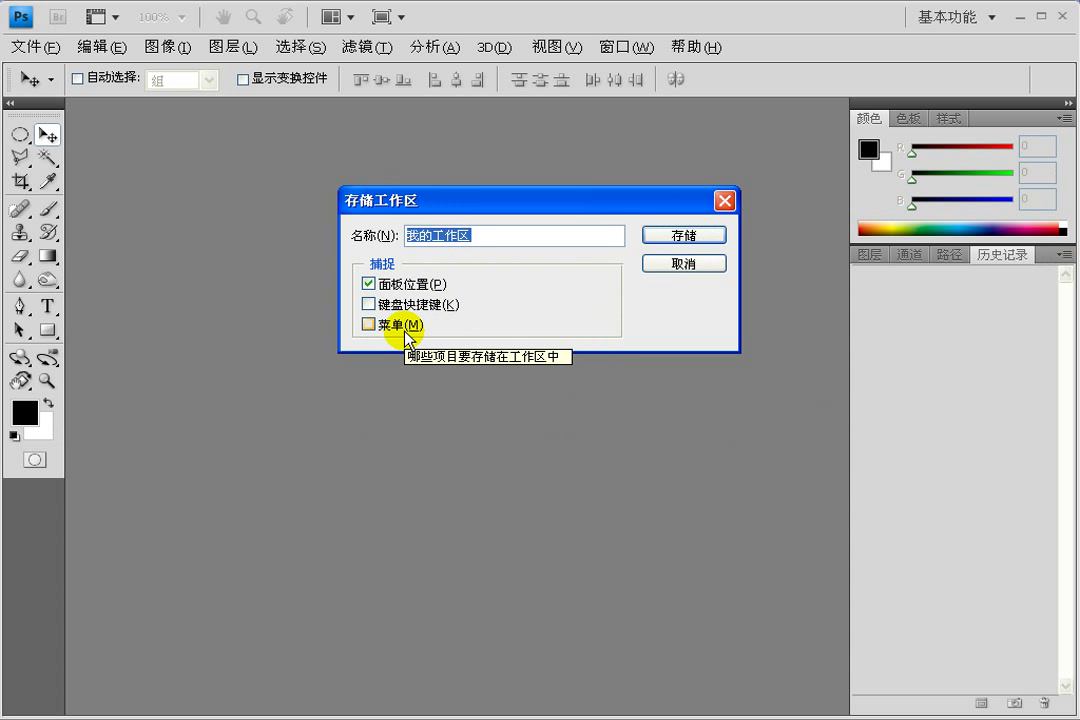
left_click(370, 304)
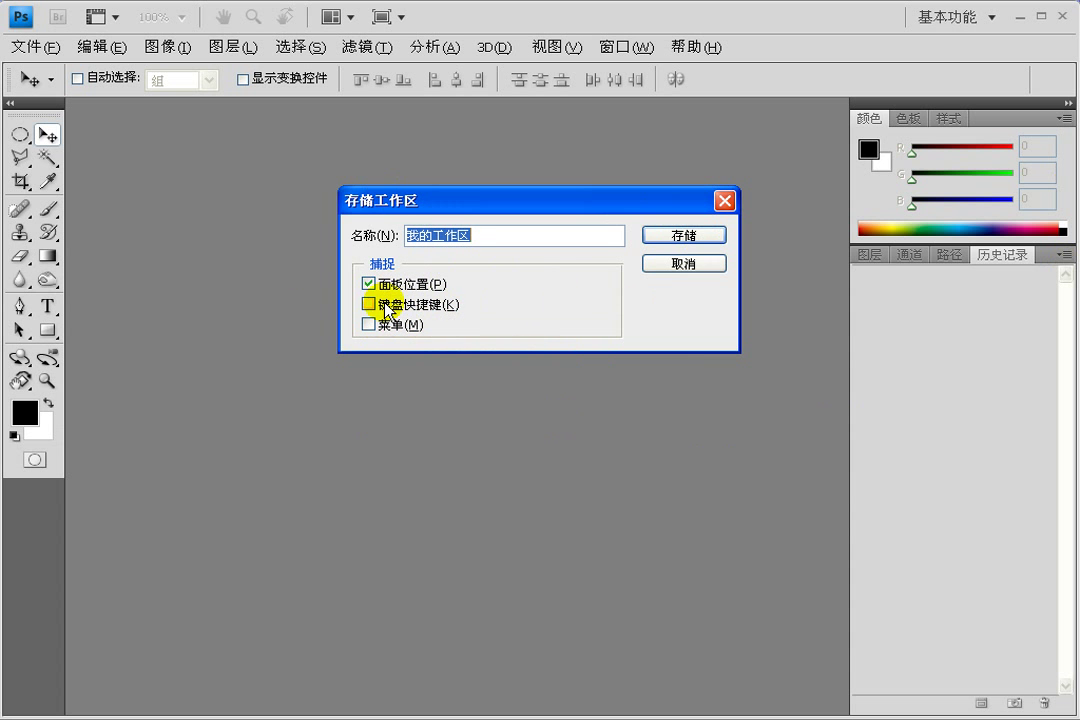
left_click(376, 328)
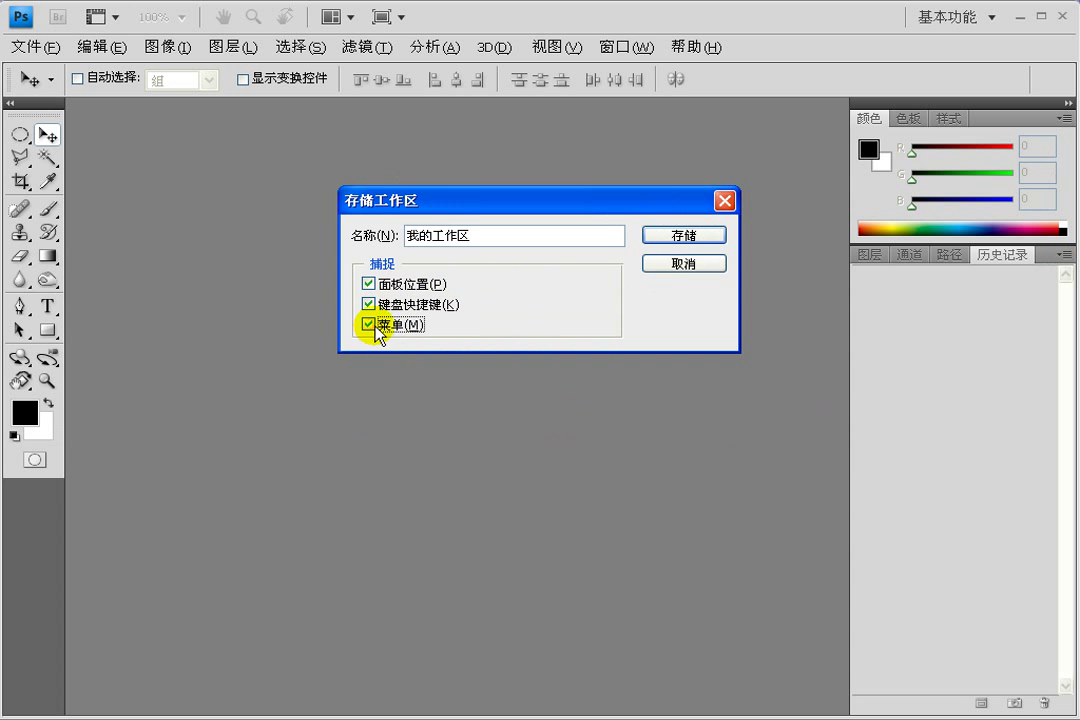
left_click(372, 326)
left_click(369, 304)
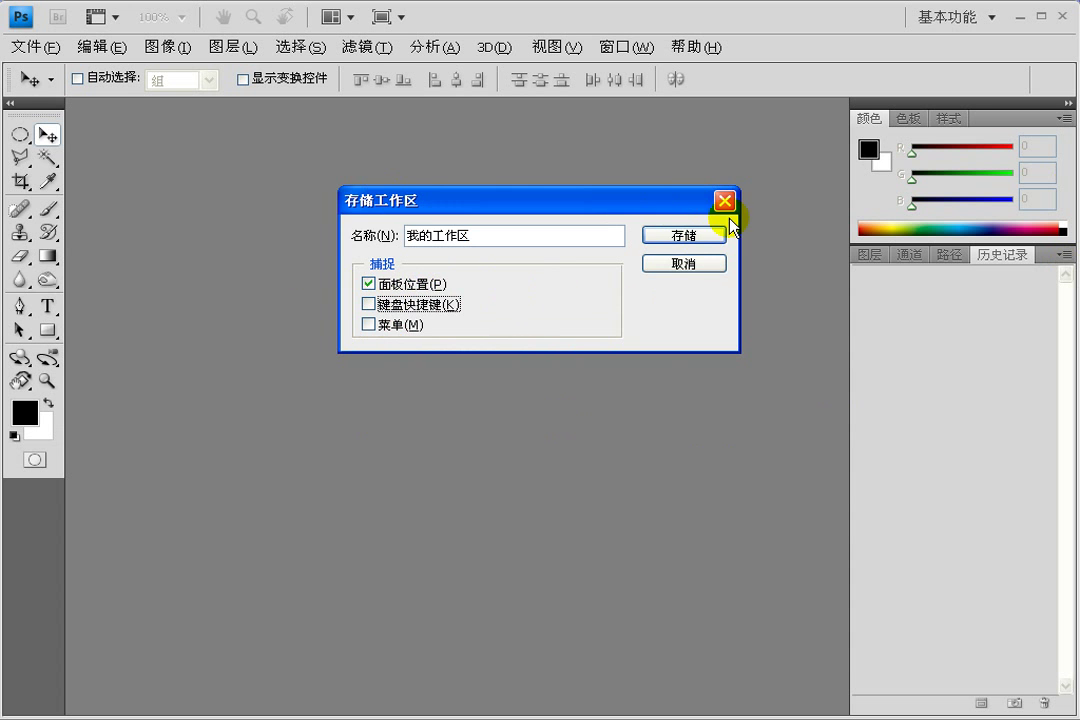
left_click(686, 237)
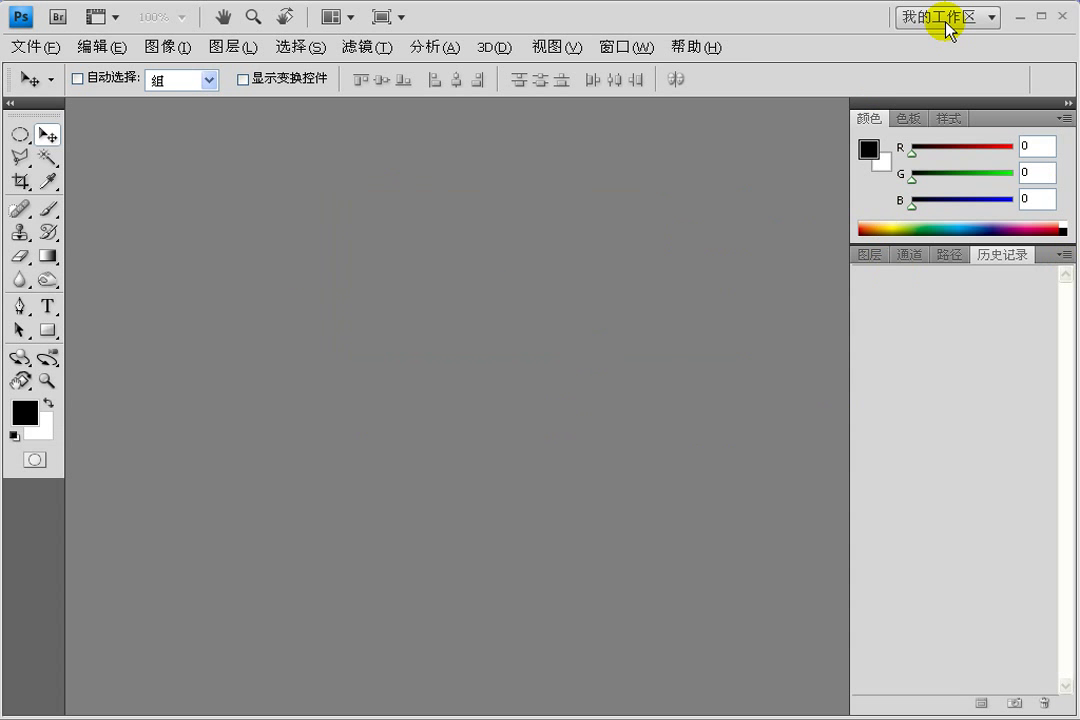
Switch to the 基本功能 workspace and float the 颜色, 调整 and 蒙版 panels
left_click(637, 47)
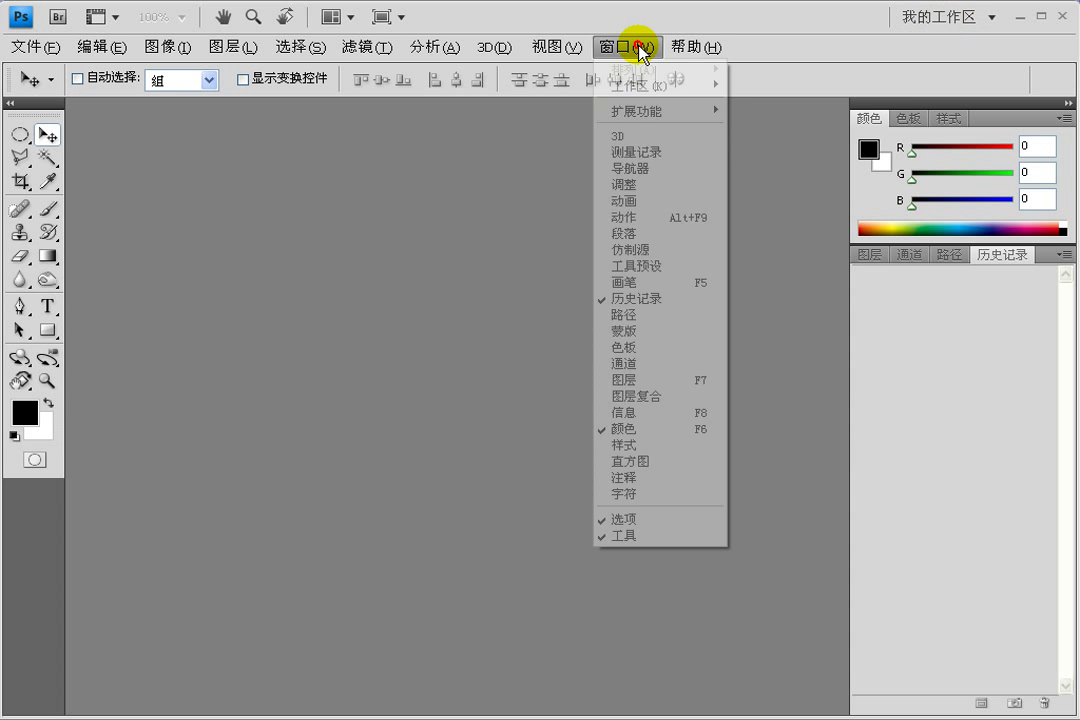
mouse_move(631, 86)
left_click(808, 112)
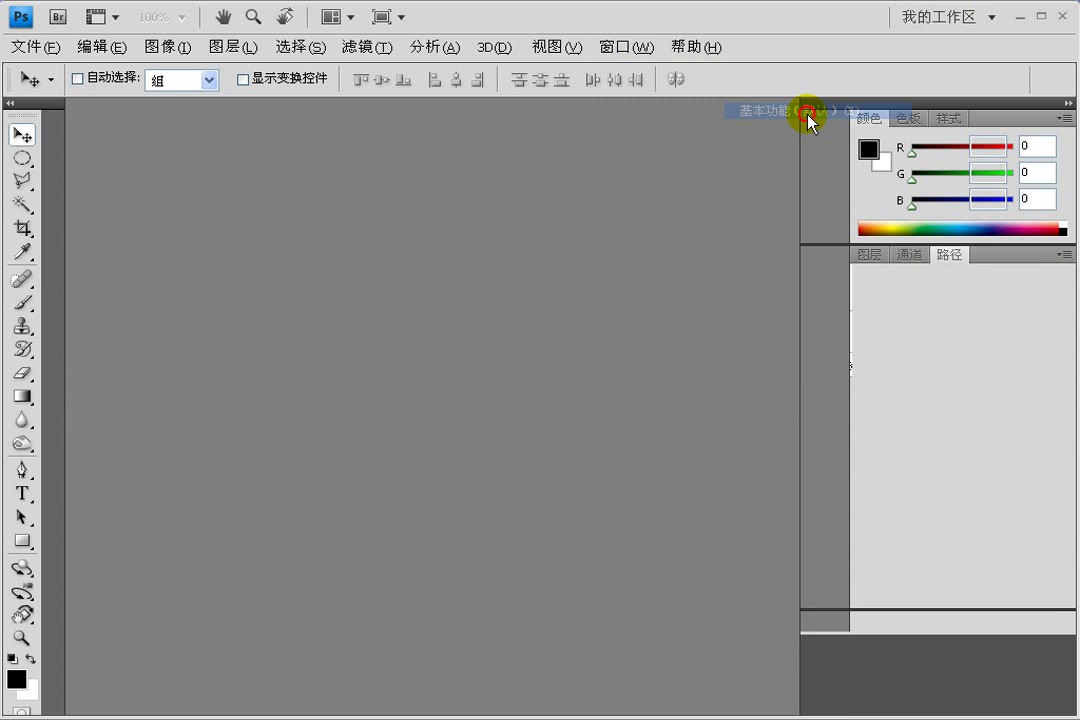
left_click_drag(827, 121, 468, 185)
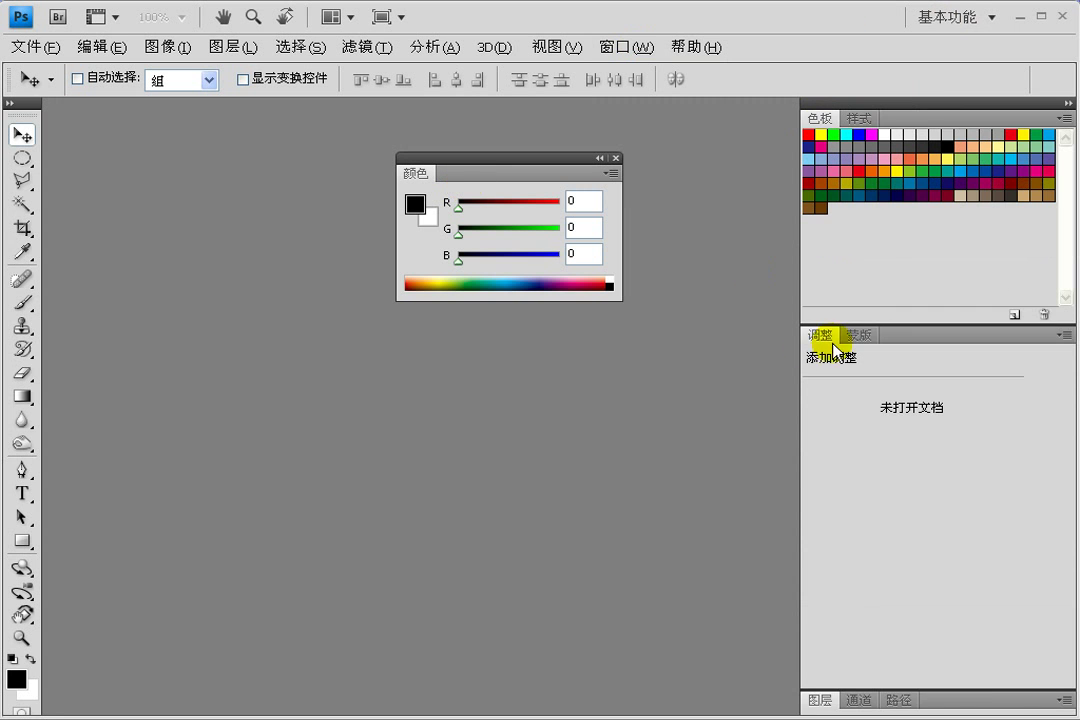
left_click_drag(834, 347, 390, 330)
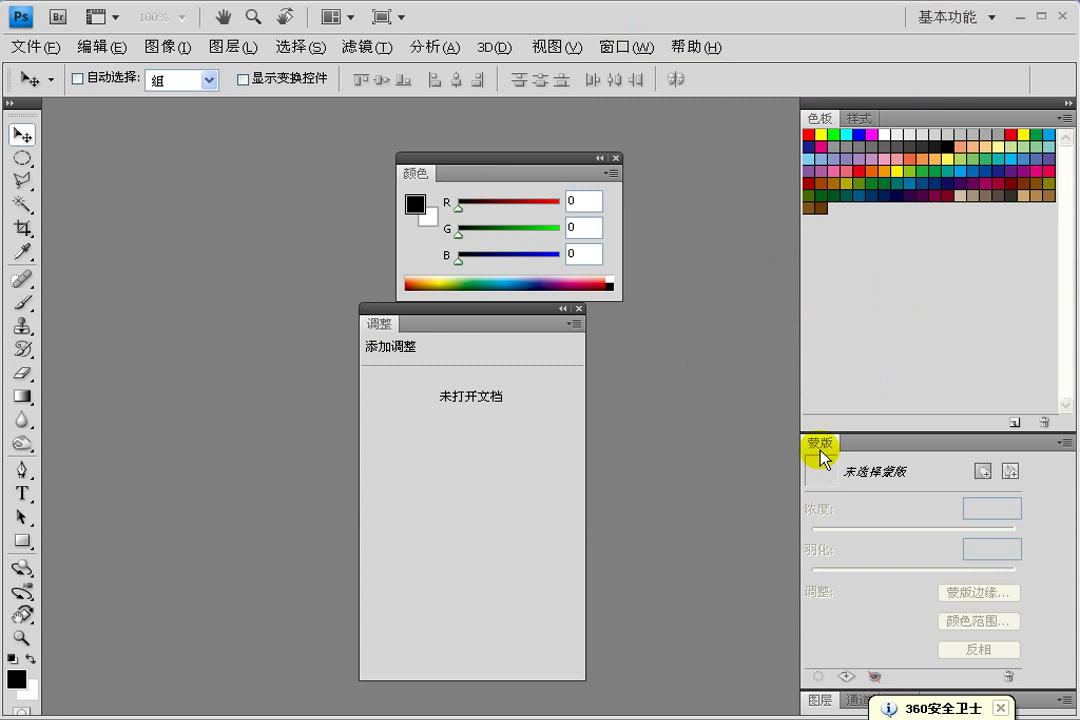
mouse_move(820, 452)
left_mouse_down()
mouse_move(458, 289)
mouse_move(445, 265)
left_mouse_up()
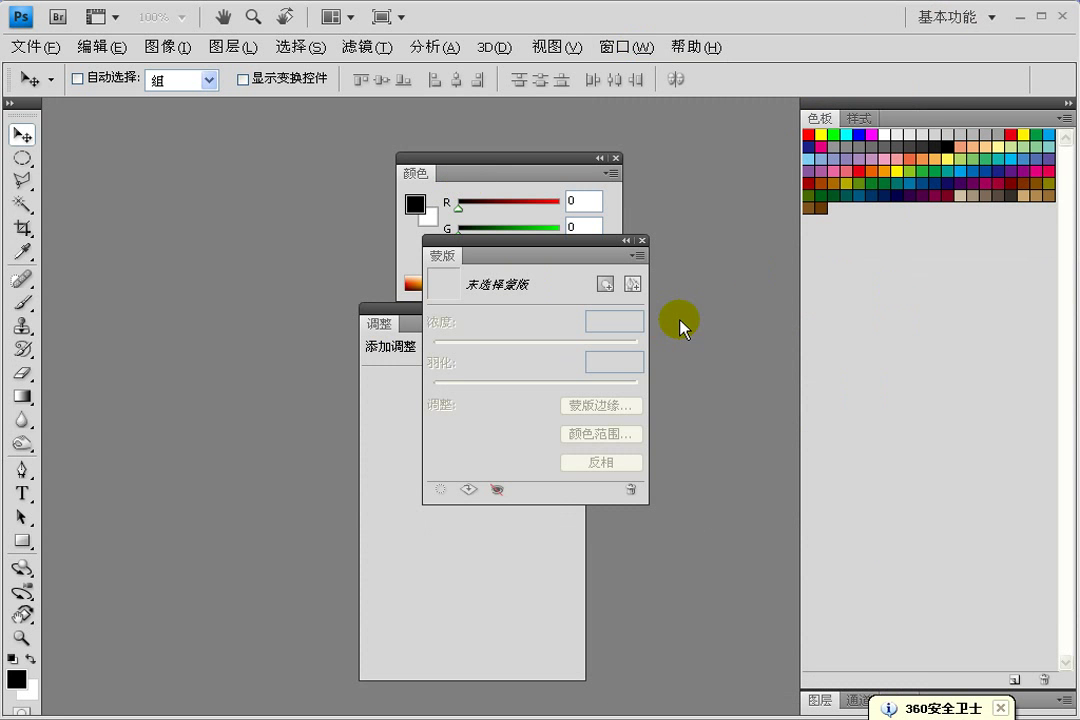
Dismiss the 360安全卫士 notification and float the 色板 and 样式 panels onto the canvas
left_click(1000, 707)
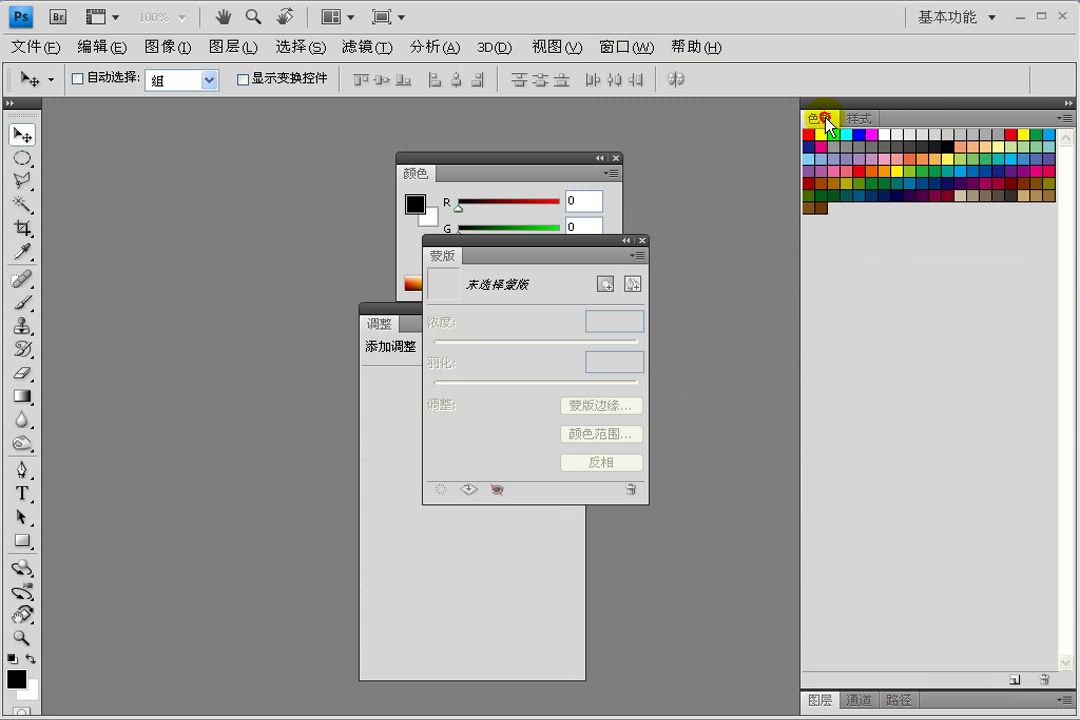
left_click_drag(828, 120, 577, 286)
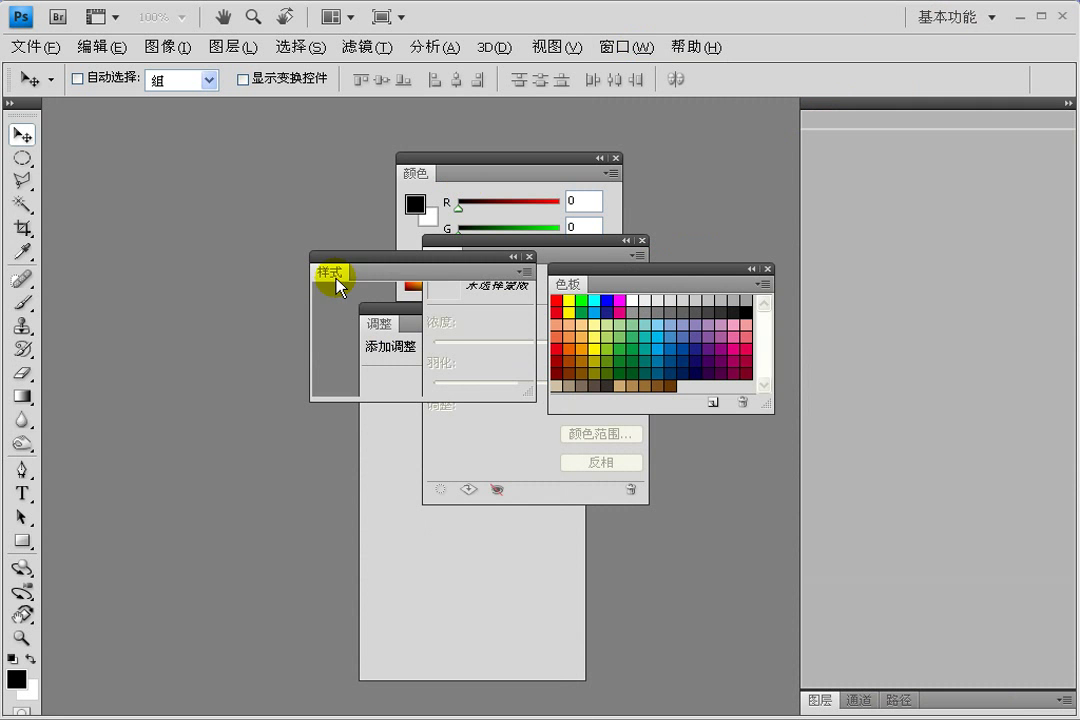
mouse_move(822, 130)
left_mouse_down()
mouse_move(429, 236)
mouse_move(273, 243)
left_mouse_up()
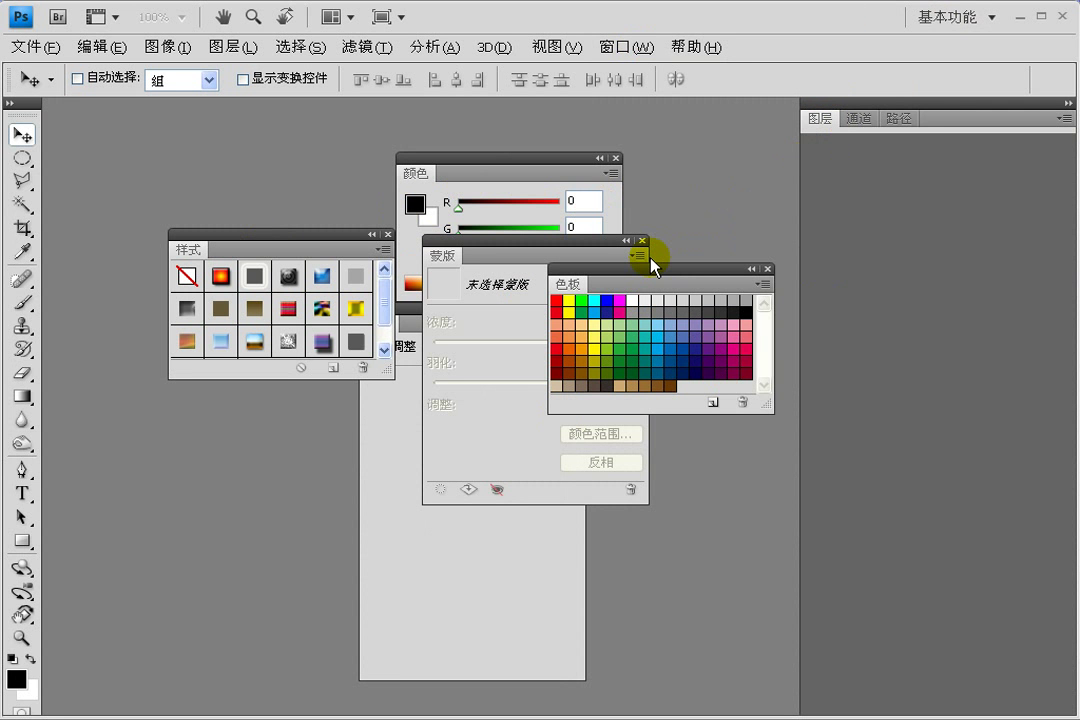
Load the saved 我的工作区 workspace from the Window workspace list
left_click(623, 47)
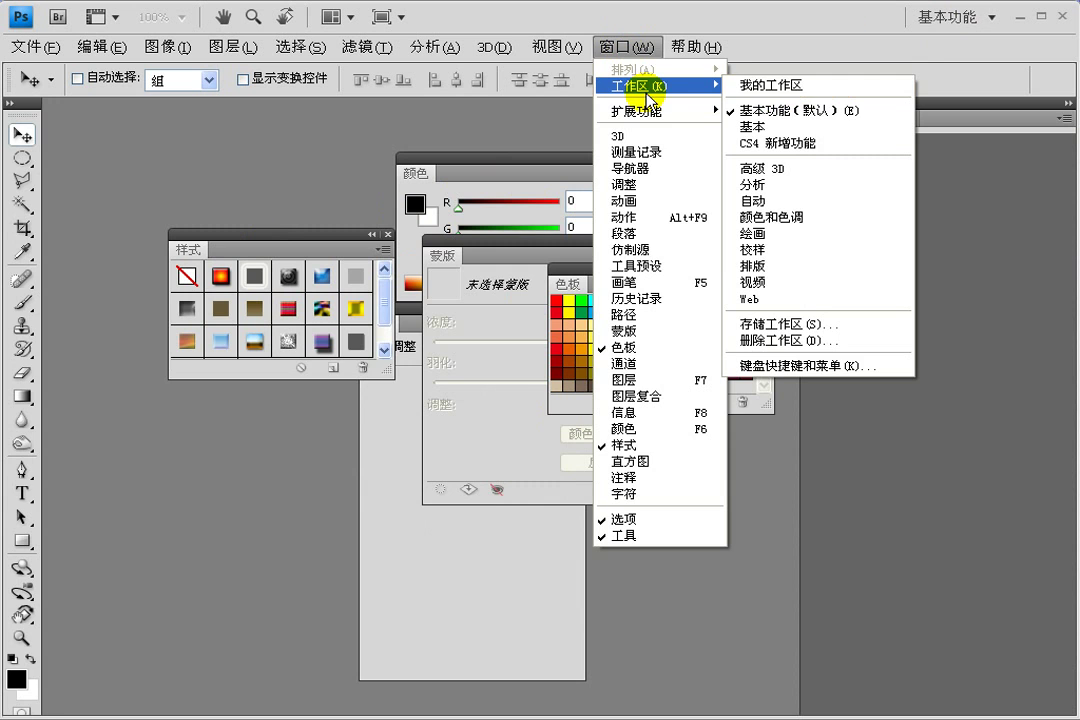
left_click(763, 88)
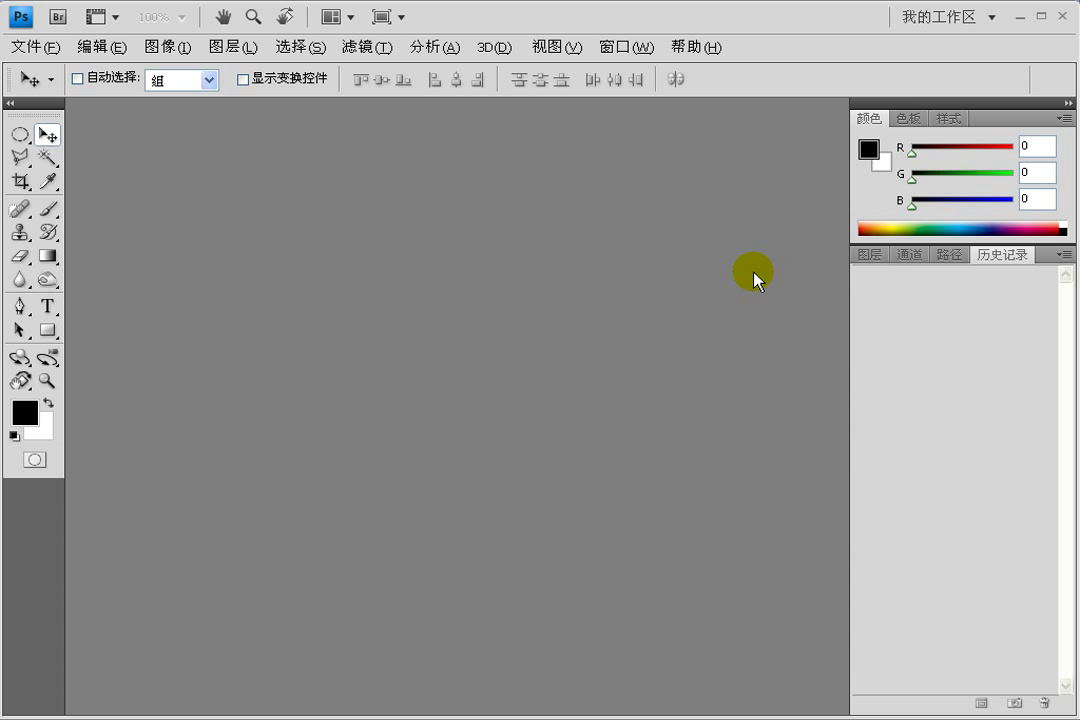
left_click(636, 47)
mouse_move(640, 86)
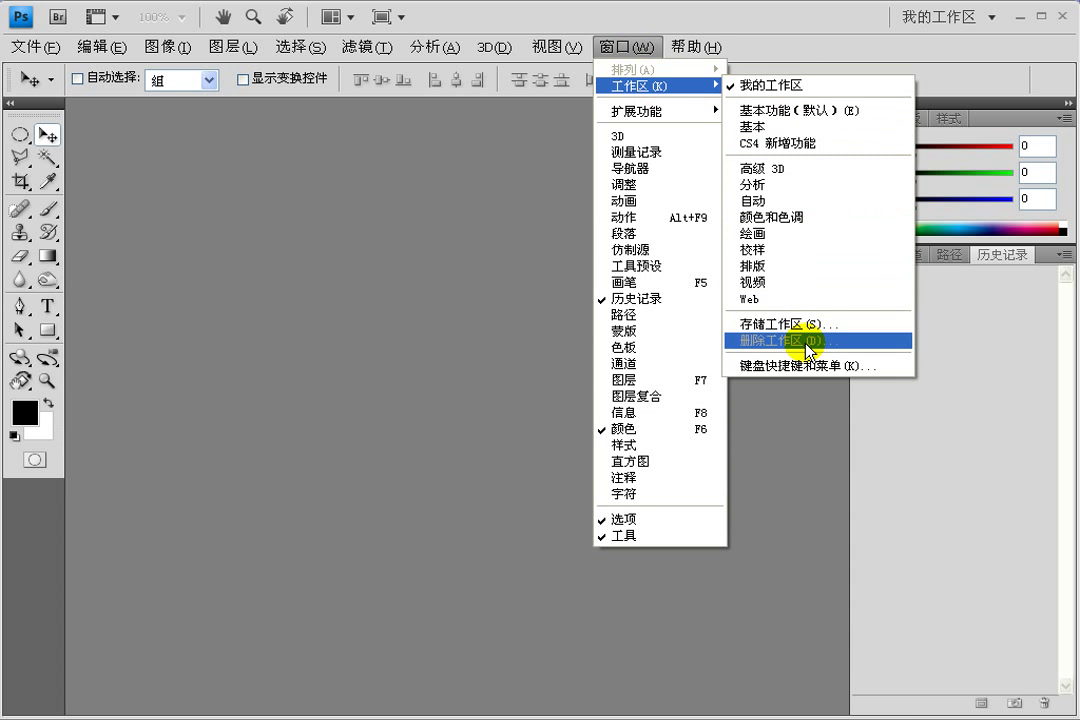
Return to the 基本功能 workspace and pick 我的工作区 in the Delete Workspace dialog
left_click(780, 110)
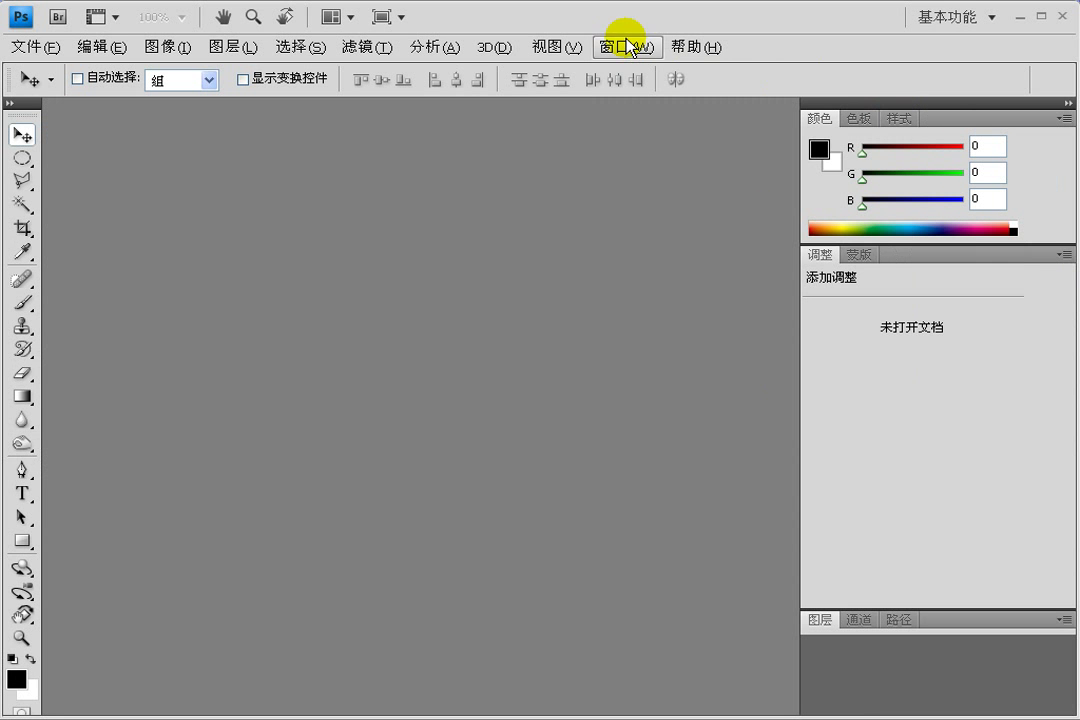
left_click(628, 48)
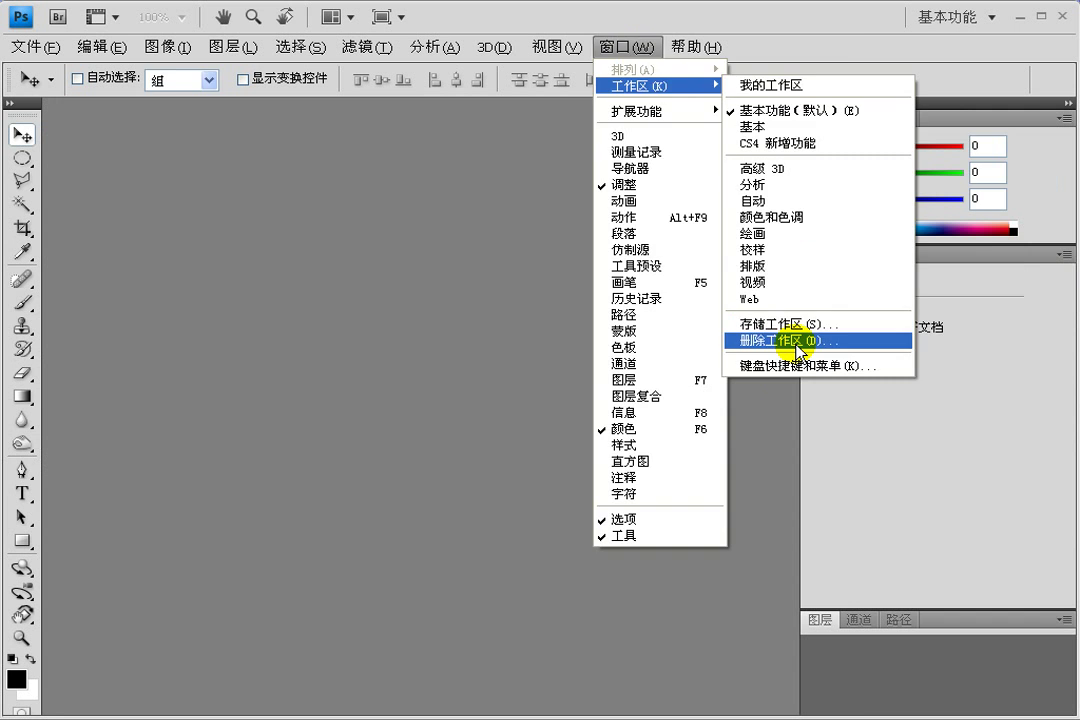
left_click(790, 340)
left_click(586, 237)
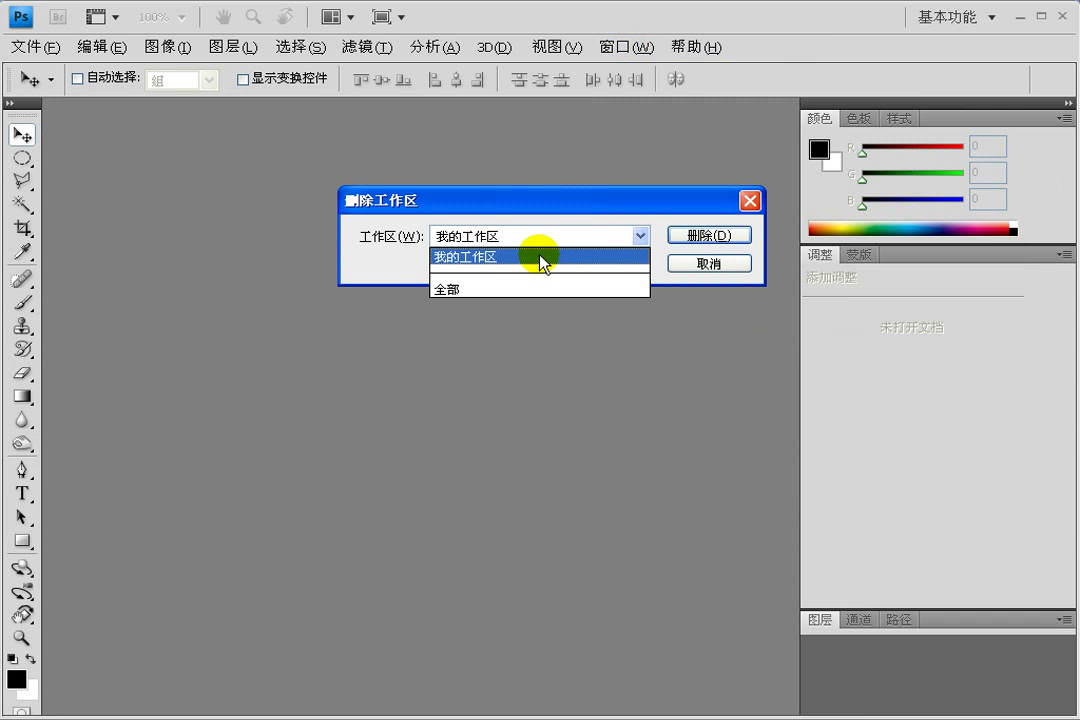
left_click(468, 257)
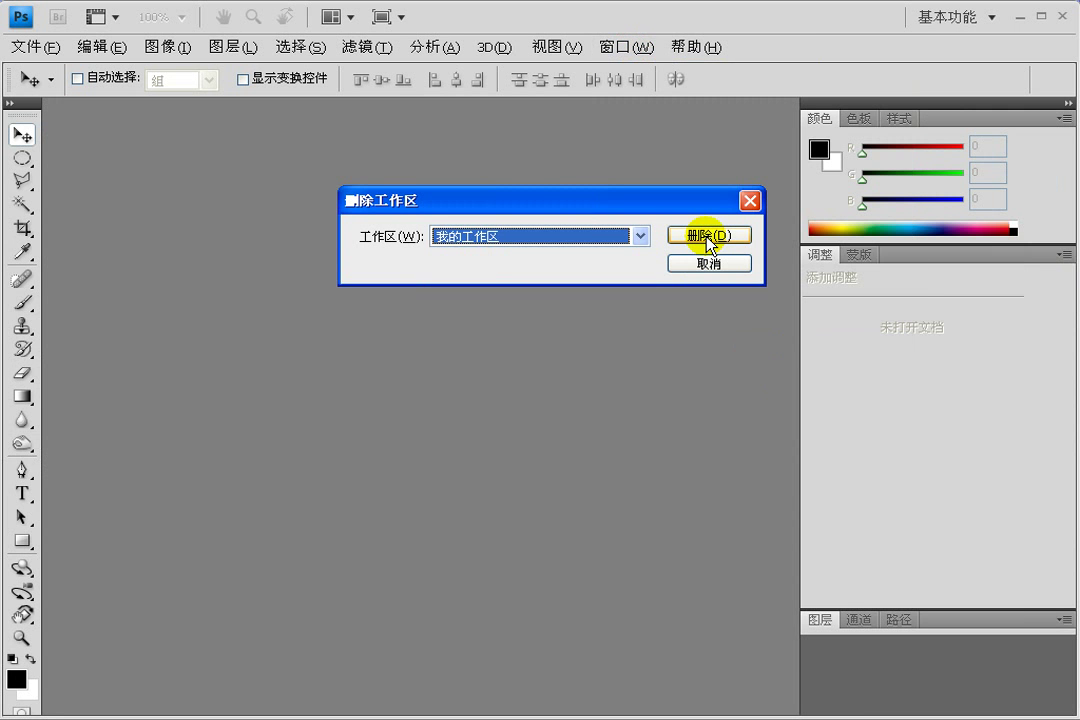
Delete all (全部) custom workspaces, confirm, and verify none remain in the list
left_click(586, 237)
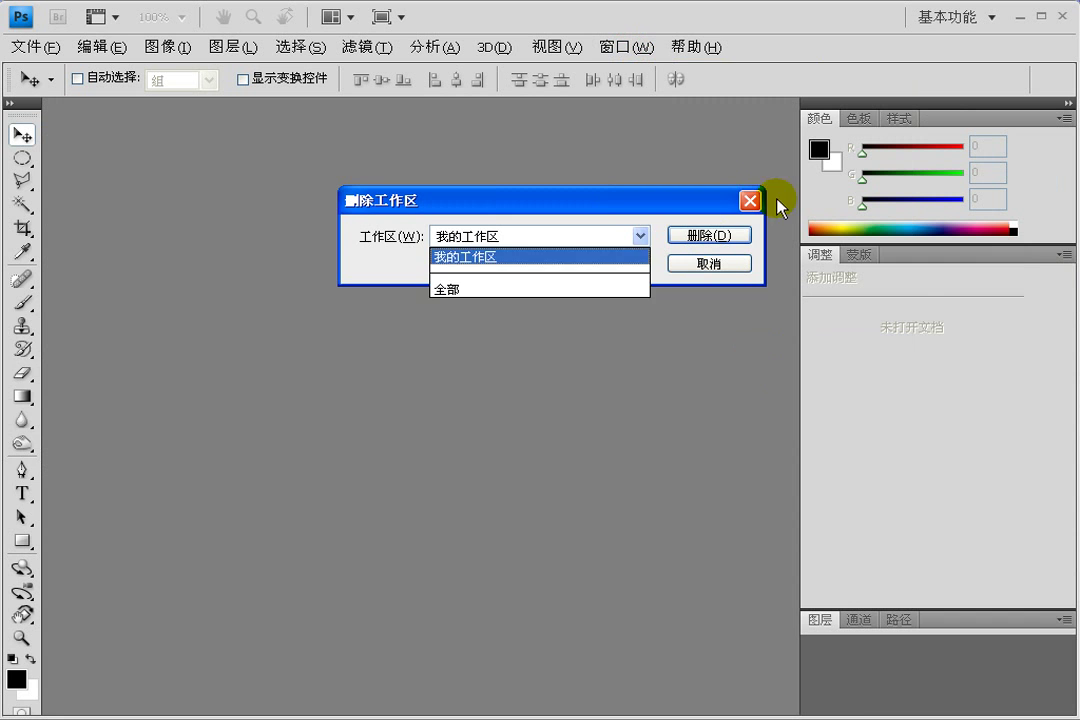
left_click(453, 289)
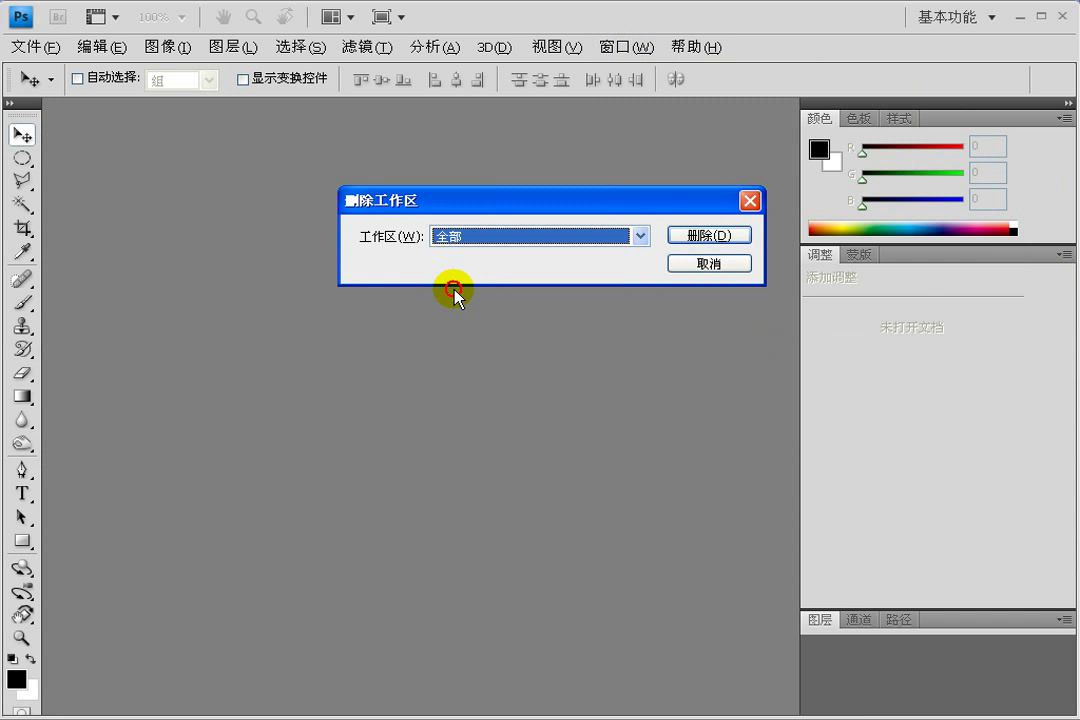
left_click(735, 235)
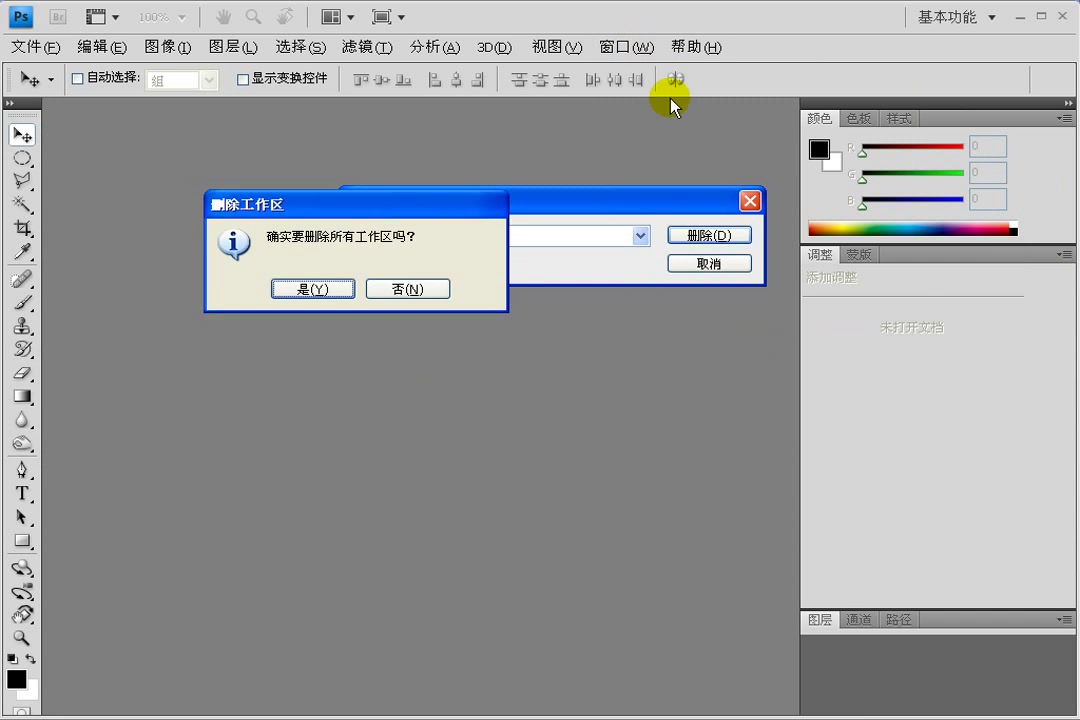
left_click(320, 289)
left_click(626, 47)
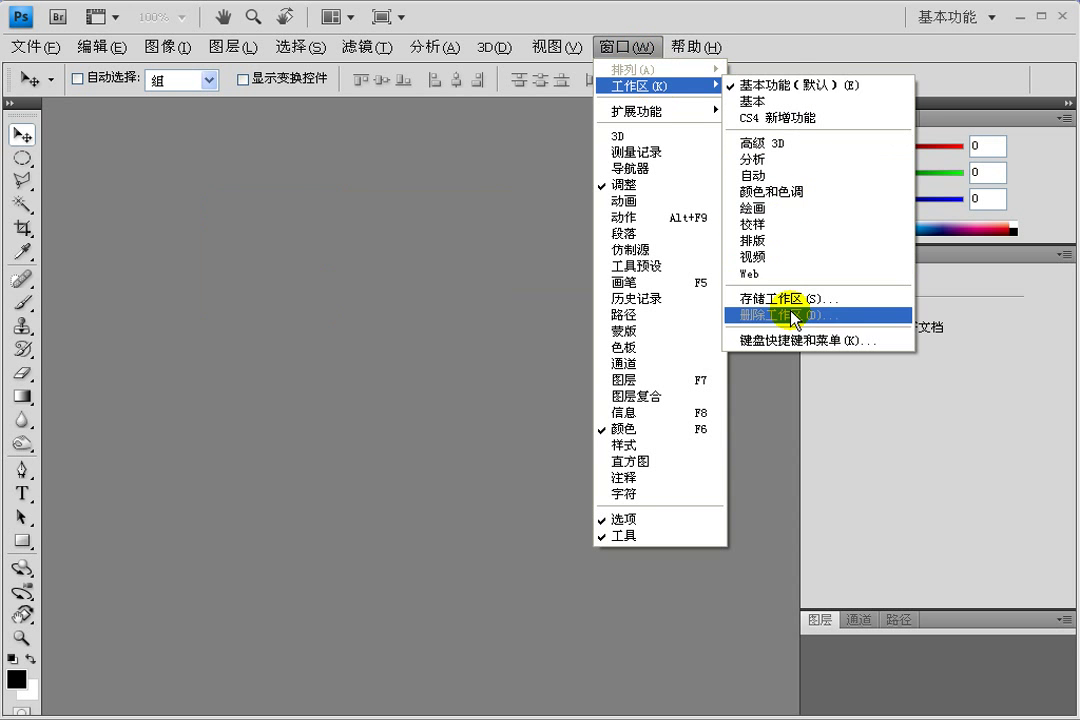
left_click(443, 279)
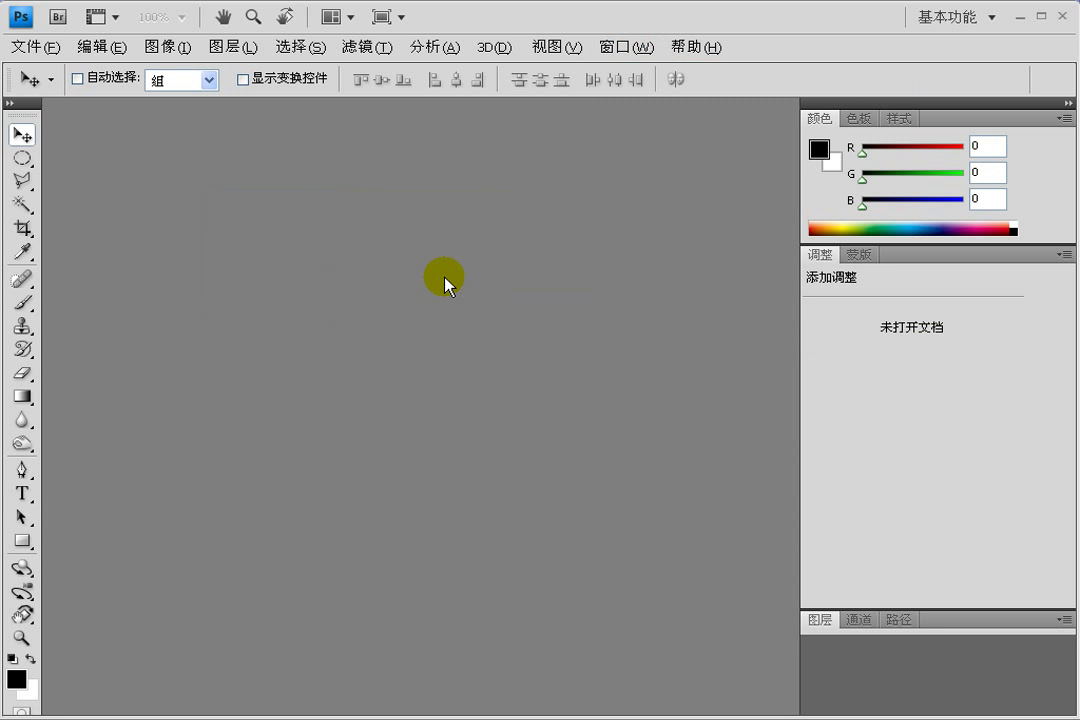